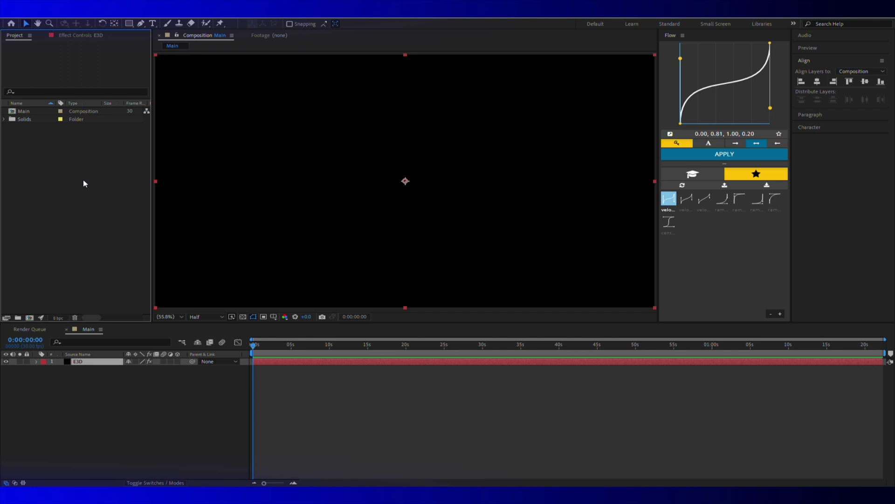
Step: Add a text layer reading "WATTS" and centre it in the Main composition
left_click(91, 39)
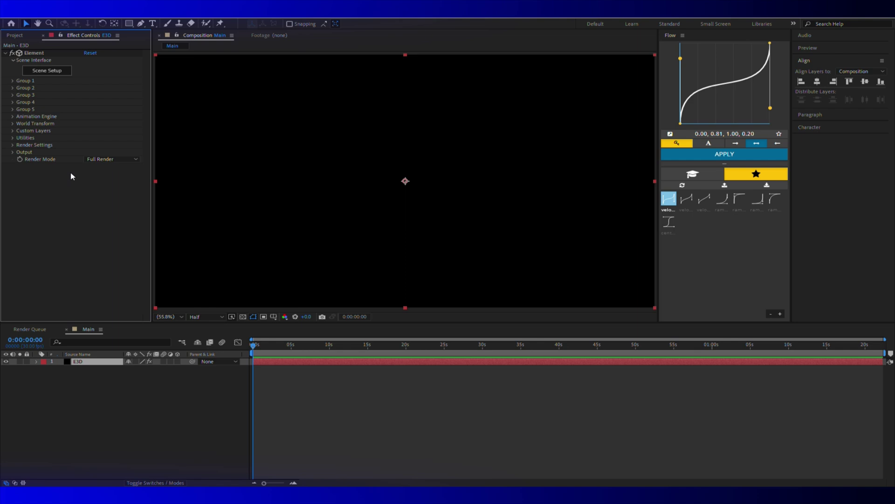
left_click(154, 24)
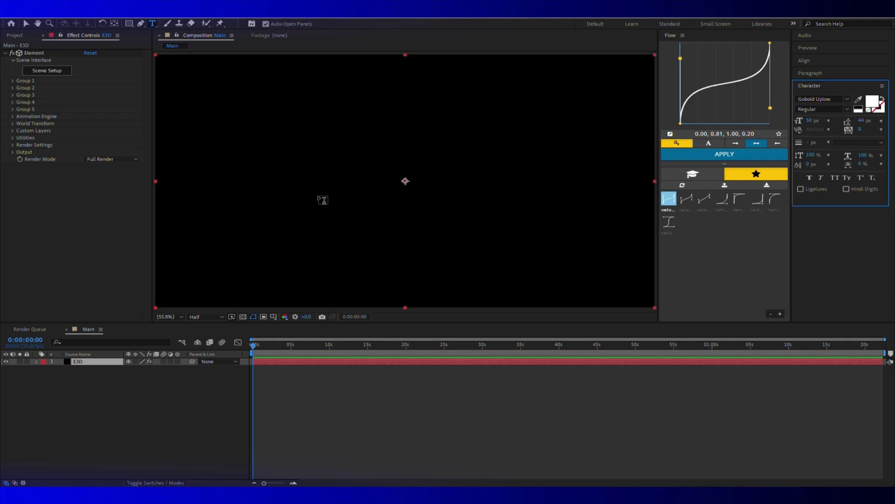
left_click(316, 192)
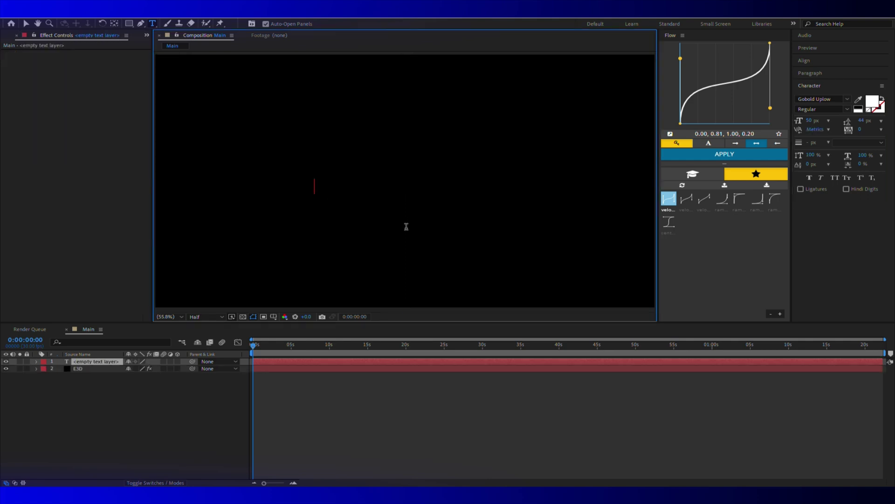
type("WATTS")
left_click(187, 369)
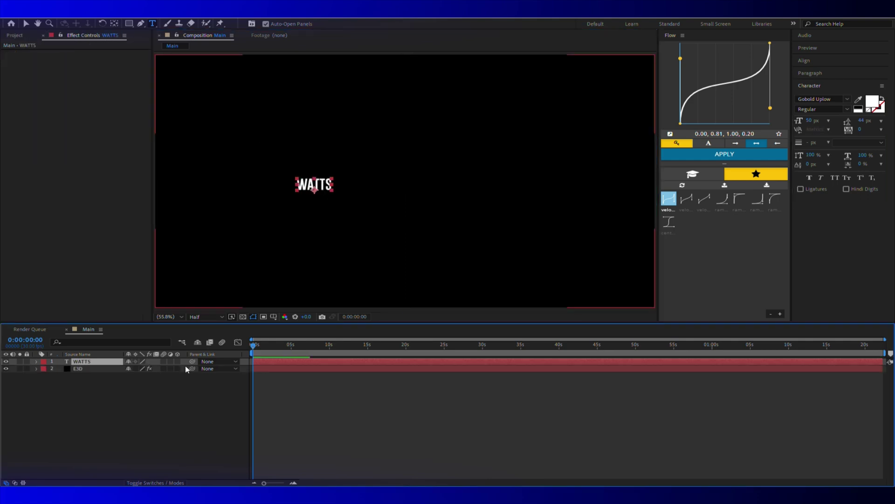
left_click(839, 89)
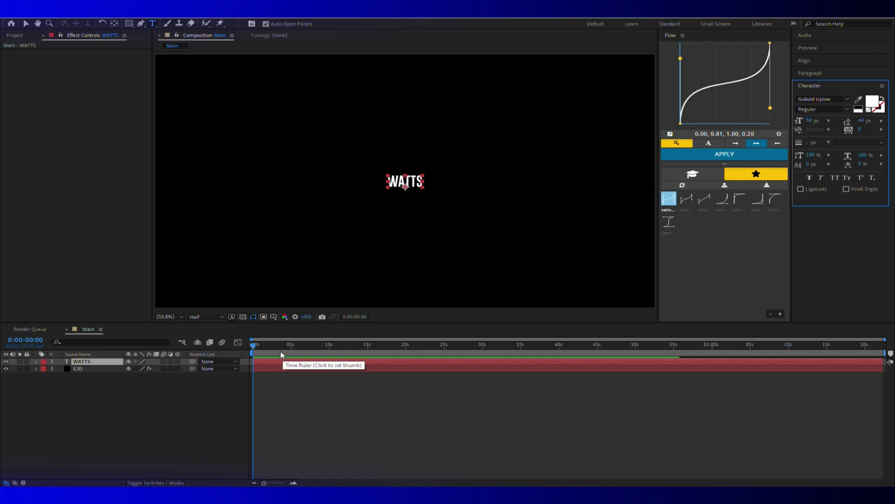
Step: Set the font size of the WATTS text to 200 px
left_click(809, 121)
type("100")
key("Return")
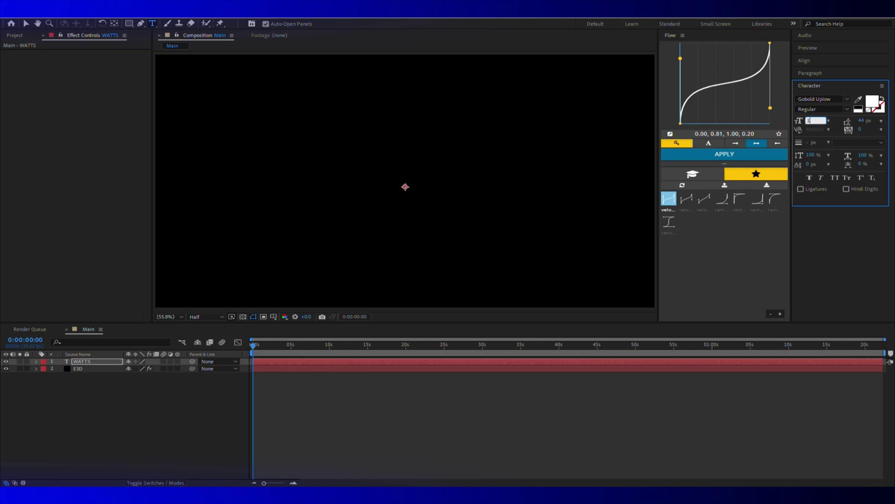
left_click(810, 120)
type("200")
key("Return")
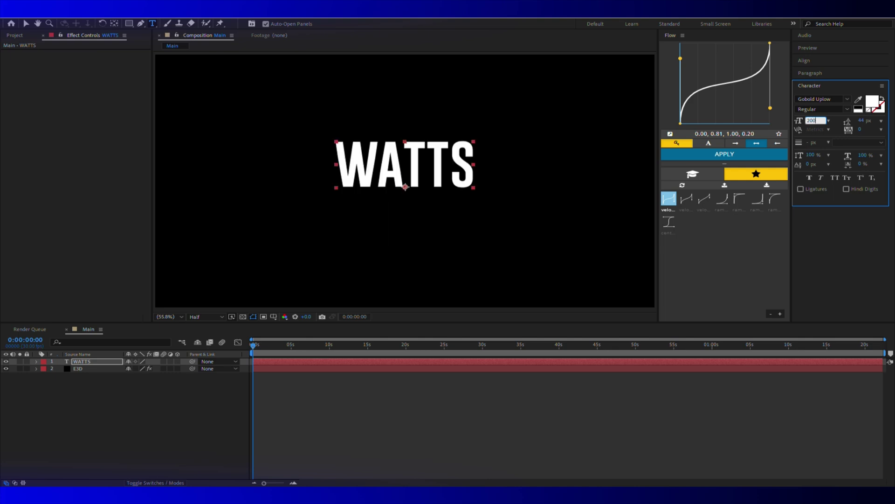
Step: Hide the WATTS text layer in the composition
left_click(93, 383)
left_click(86, 362)
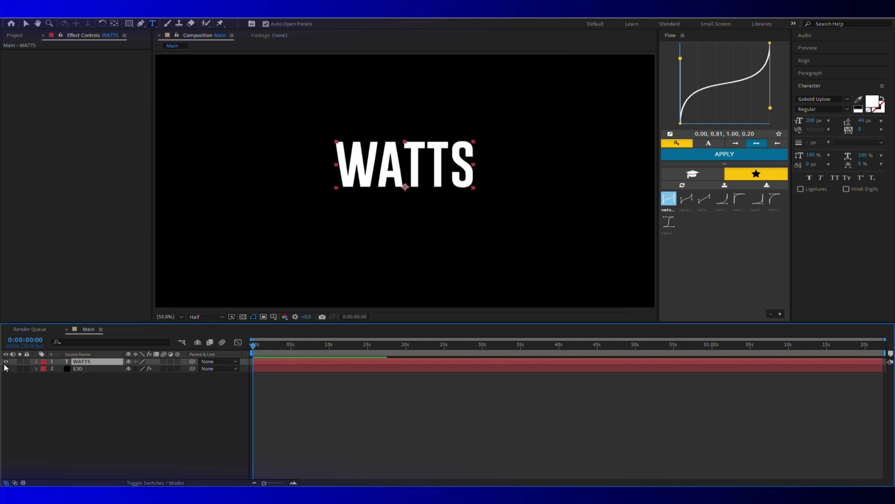
left_click(6, 361)
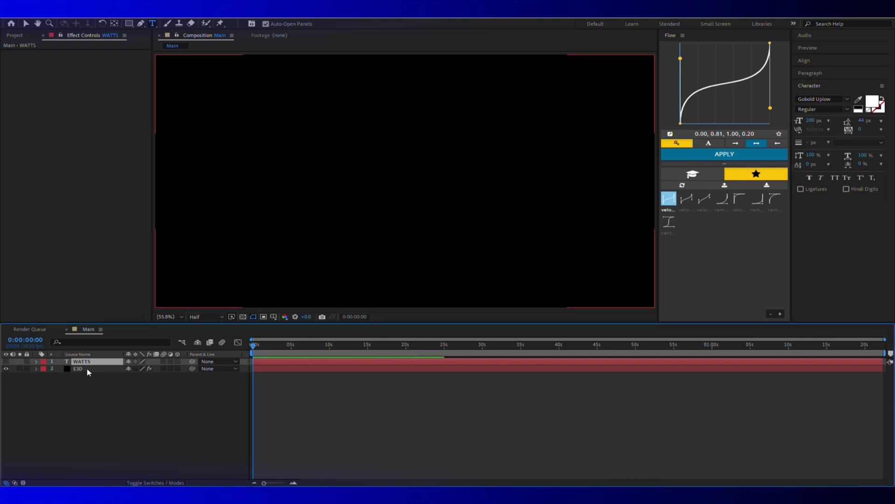
Step: Assign the WATTS layer as Path Layer 1 in the custom text and masks of the E3D layer's Element effect
left_click(80, 369)
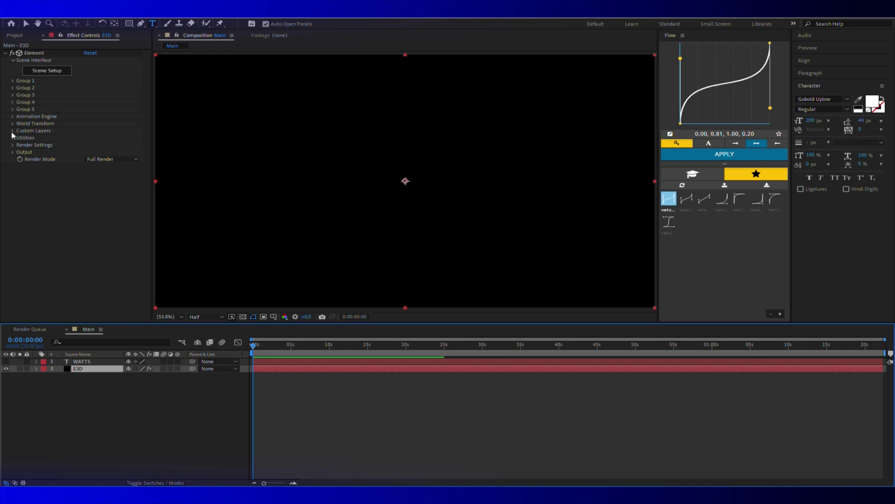
left_click(12, 131)
left_click(21, 138)
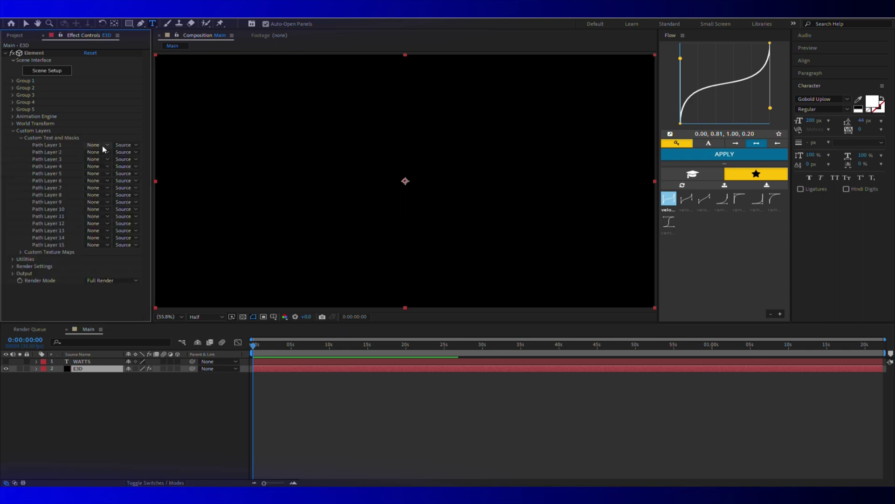
left_click(99, 145)
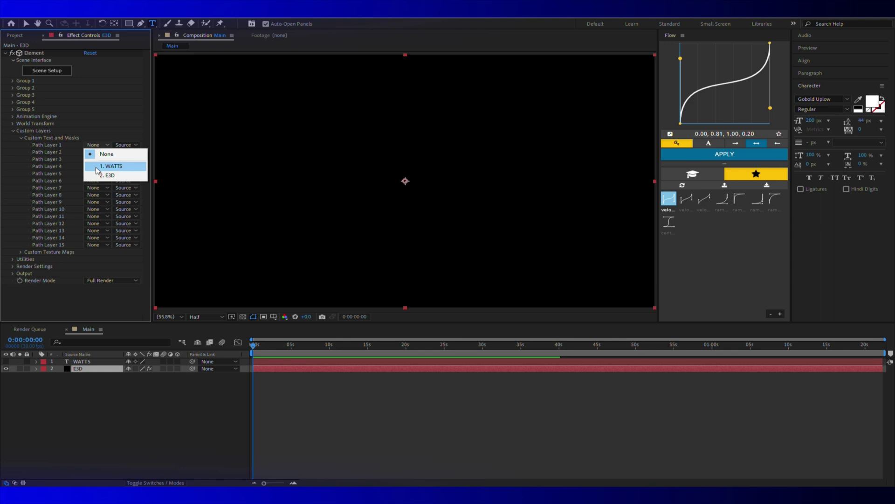
left_click(96, 167)
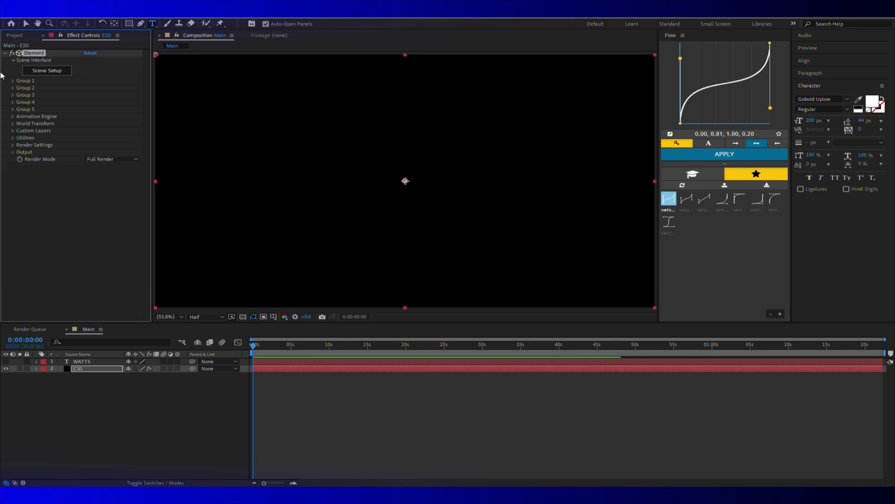
Step: Extrude the WATTS path into a 3D model in Element's Scene Setup and set Bevel 1's Extrude to 2
left_click(42, 71)
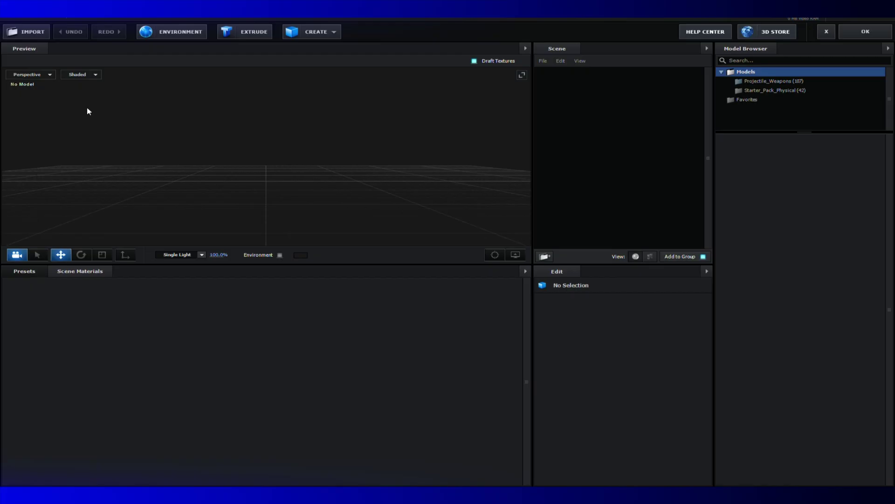
left_click(238, 33)
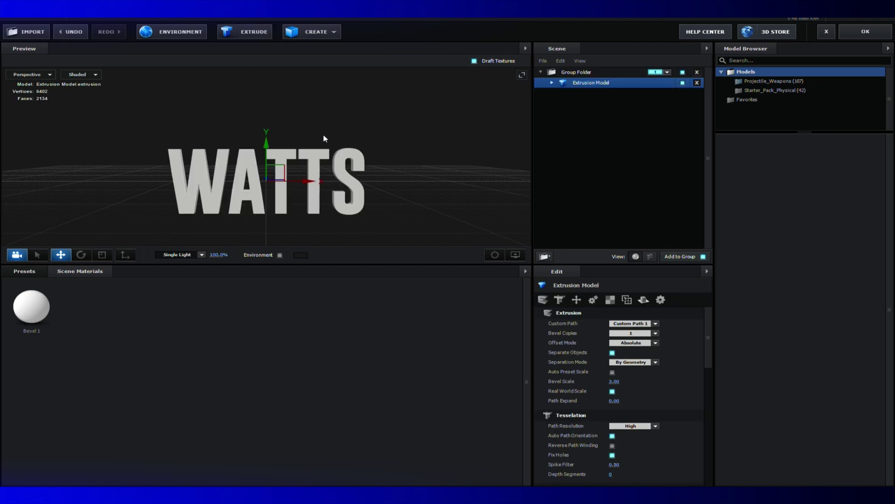
left_click(553, 83)
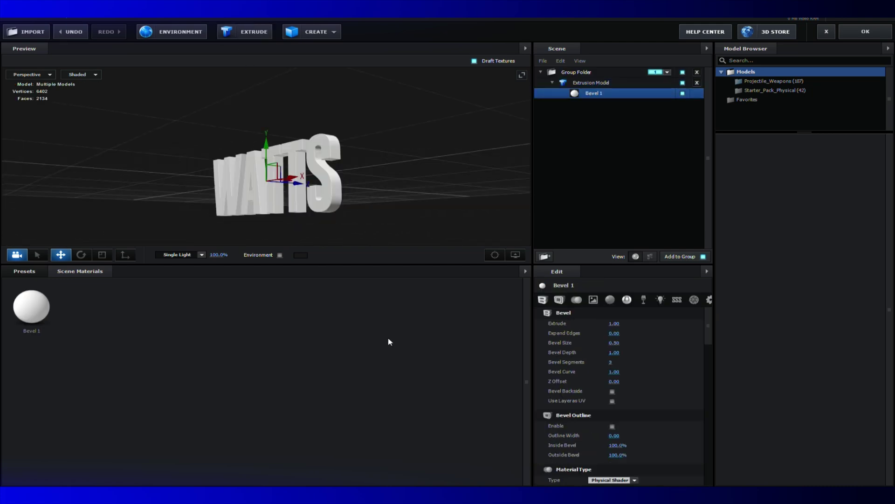
left_click(614, 323)
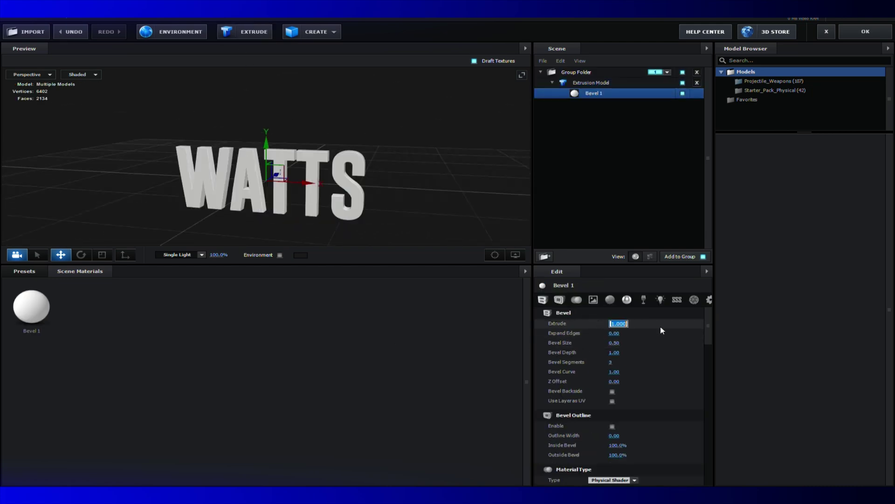
type("2")
key("Return")
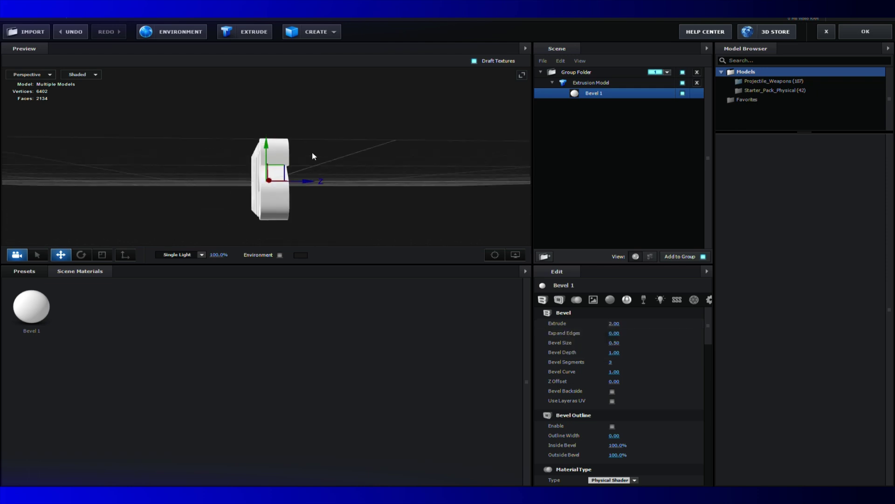
Step: Try different Expand Edges amounts on Bevel 1 and reset the value to 0
left_click_drag(614, 333, 641, 356)
left_click(619, 334)
type("0")
key("Return")
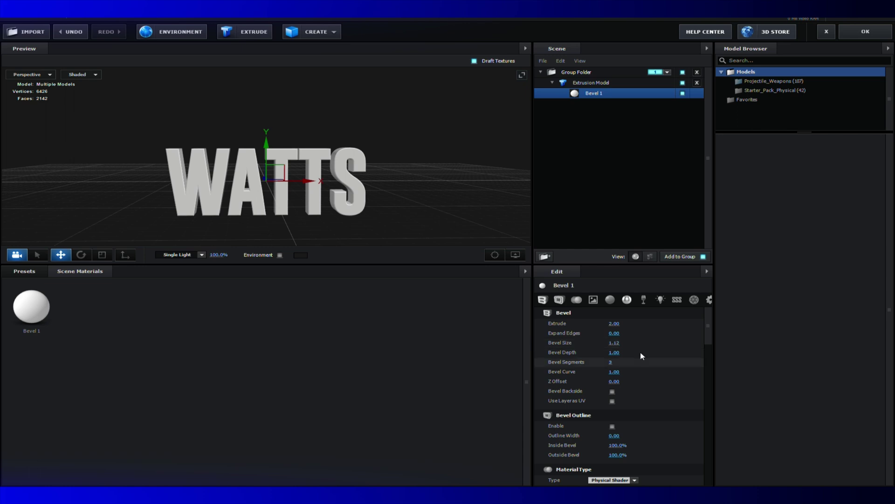
Step: Set Bevel 1's Bevel Size to 1.04 and its Bevel Depth to 0
left_click(618, 342)
type("1")
key("Return")
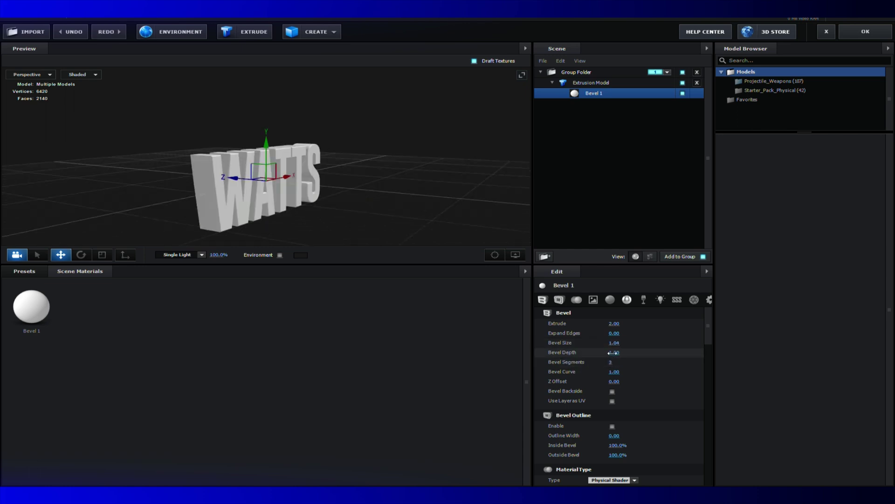
left_click_drag(613, 352, 760, 365)
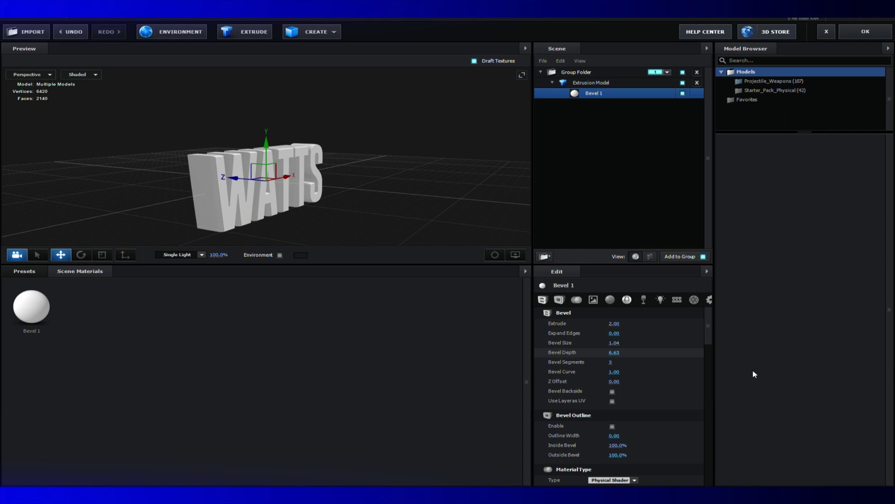
left_click_drag(625, 353, 613, 351)
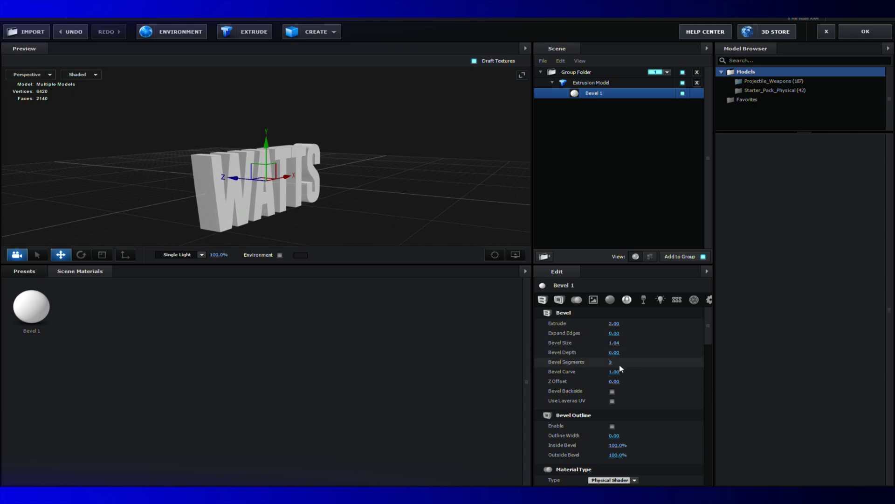
Step: Try the Bevel Outline on the WATTS model and switch it off again
scroll(621, 368, "down", 3)
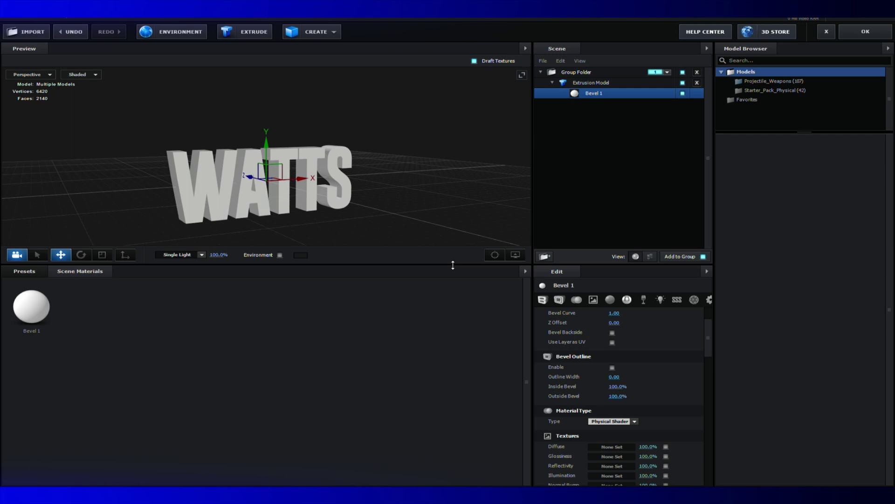
left_click(612, 367)
left_click_drag(485, 194, 454, 192)
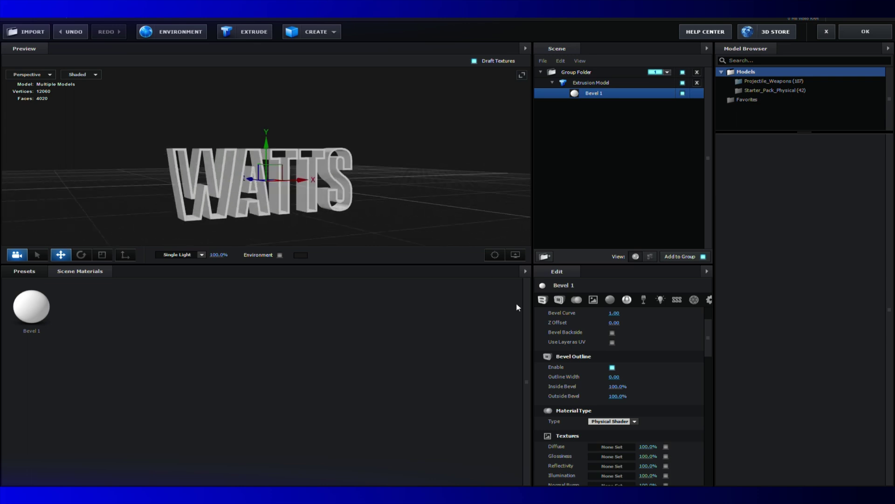
left_click(613, 367)
Step: Try the Standard Shader as Bevel 1's material type and switch back to the Physical Shader
scroll(582, 391, "down", 1)
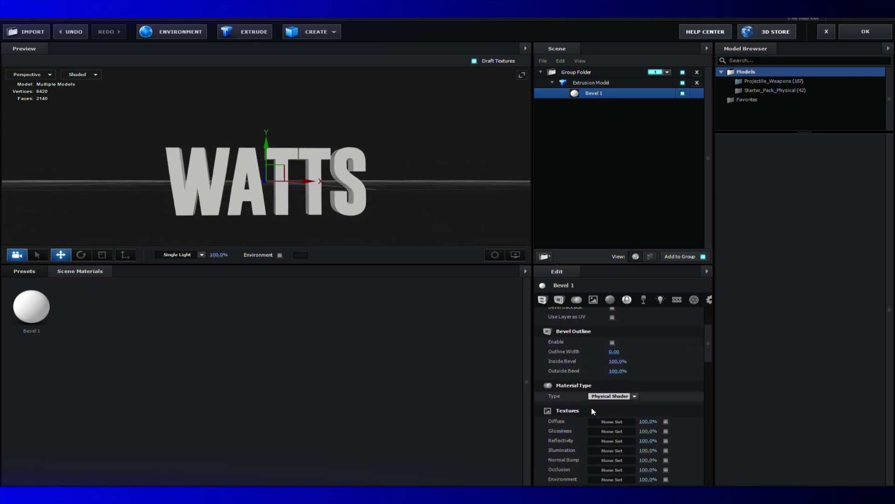
left_click(611, 392)
left_click(616, 395)
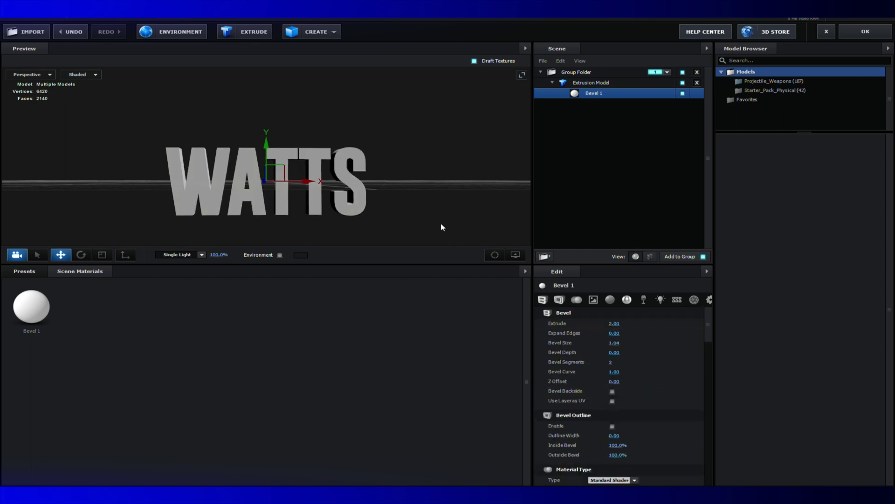
left_click_drag(442, 226, 466, 233)
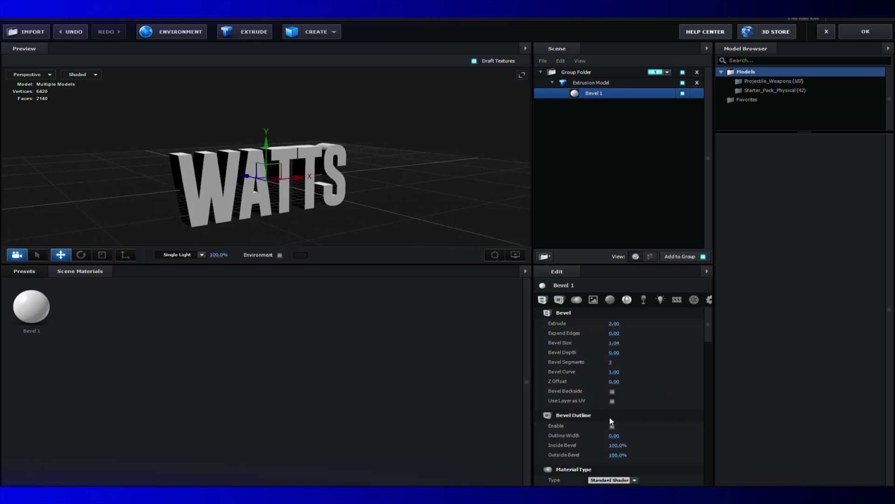
scroll(612, 421, "down", 1)
left_click(611, 455)
left_click(609, 451)
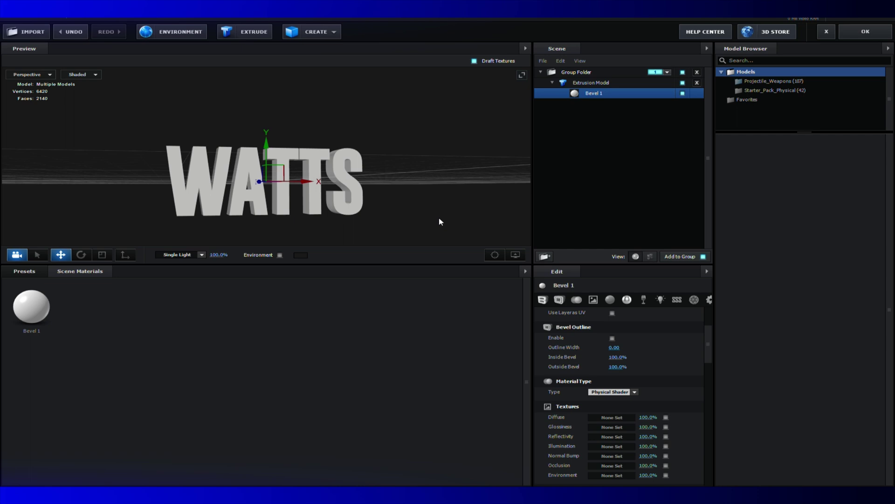
Step: Set the Reflectivity Intensity of Bevel 1's material to 100%
scroll(629, 434, "down", 1)
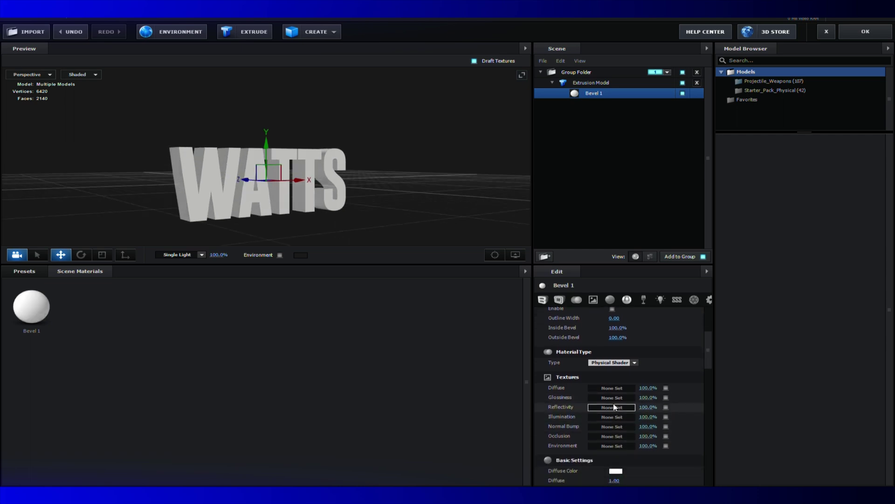
scroll(571, 349, "down", 1)
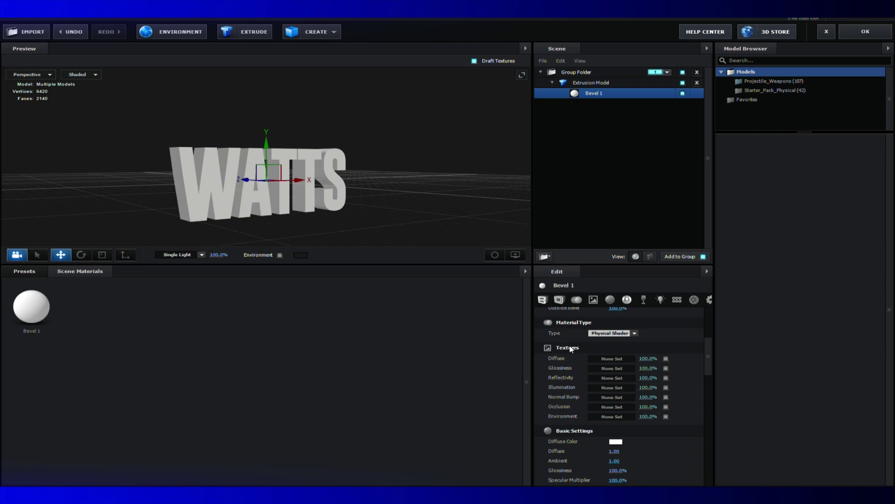
scroll(573, 369, "down", 2)
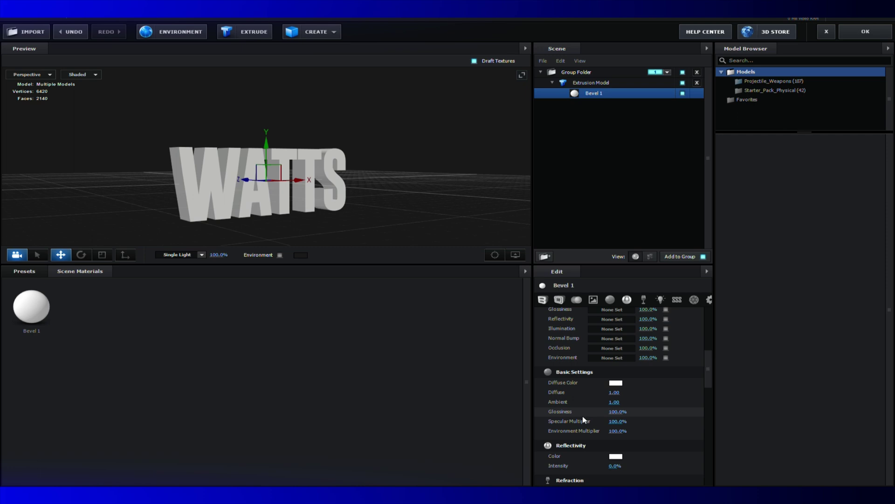
scroll(603, 436, "down", 3)
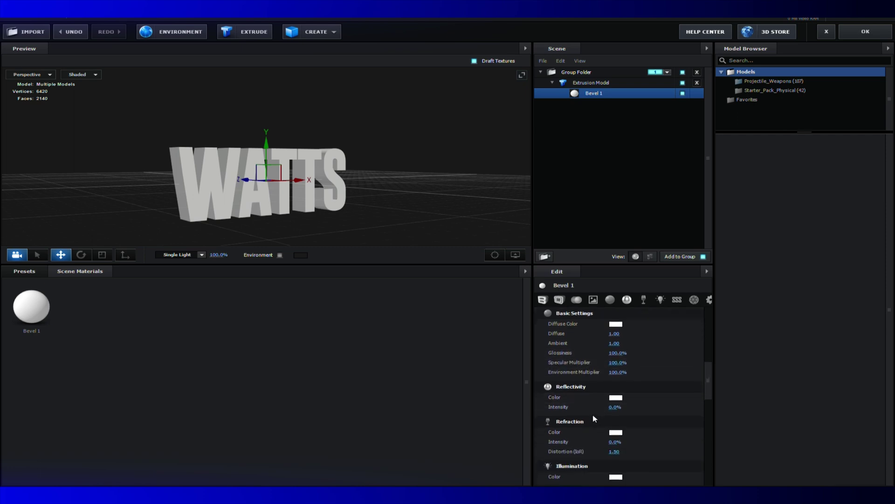
scroll(586, 373, "down", 1)
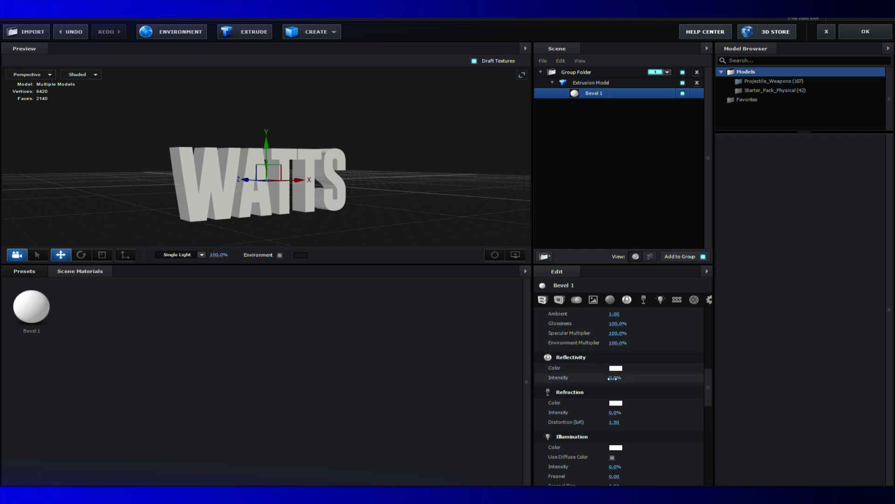
left_click_drag(616, 379, 721, 388)
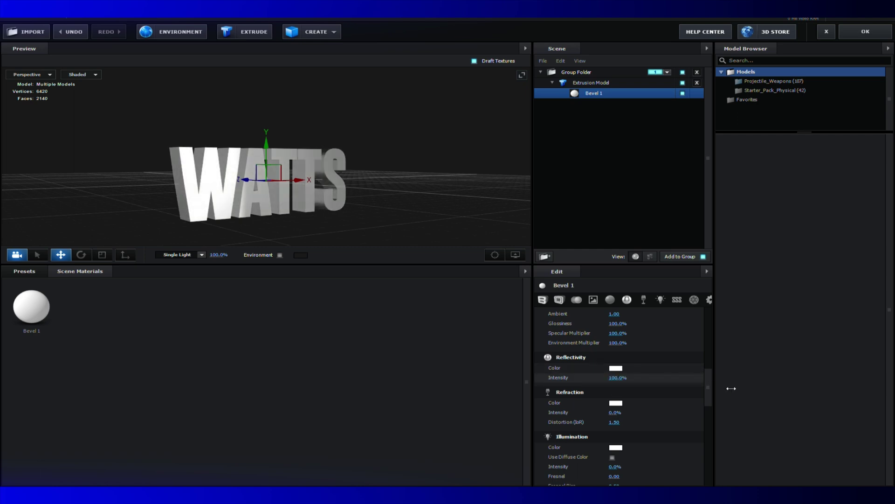
Step: Try the wireframe on Bevel 1's material with the solid and lines-only fill modes and a Fresnel of 0.64, and disable it again
left_click_drag(486, 228, 474, 206)
scroll(584, 366, "down", 1)
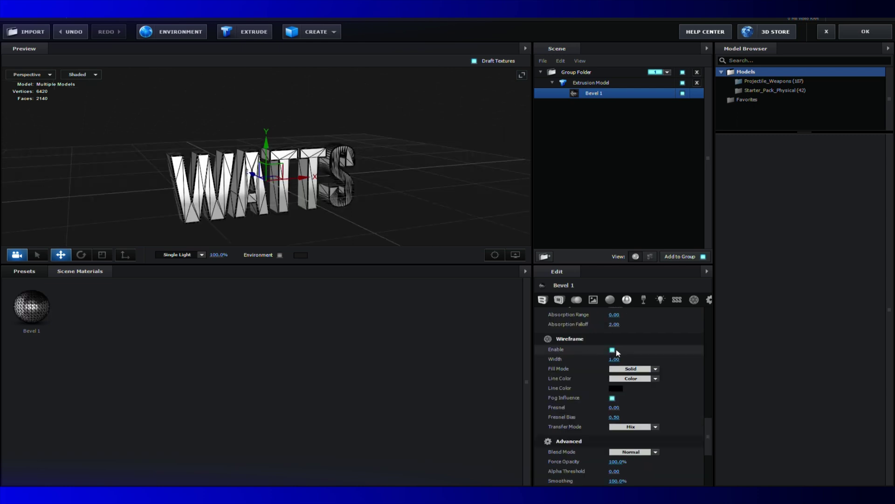
left_click(610, 350)
left_click(611, 350)
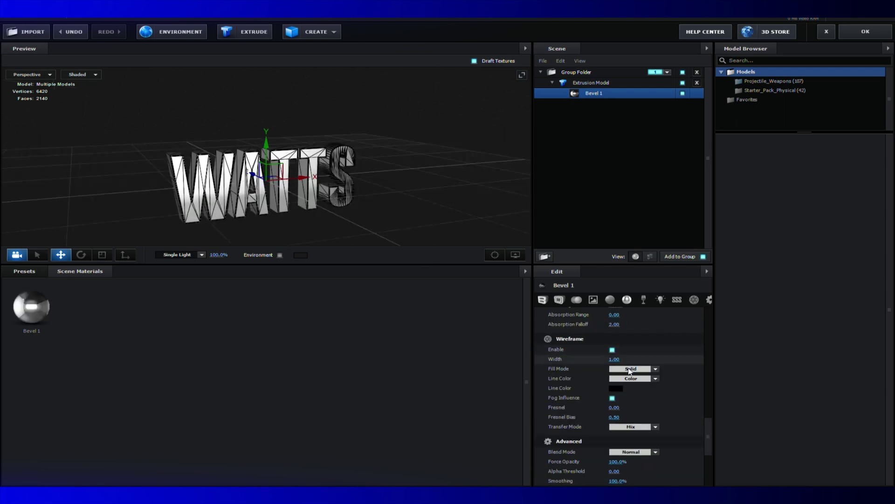
left_click(634, 369)
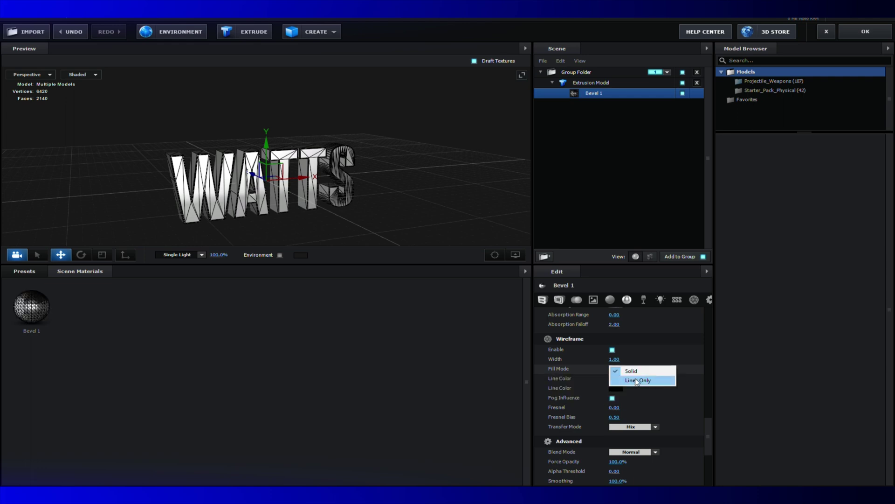
left_click(630, 379)
left_click_drag(364, 187, 392, 197)
left_click(632, 369)
left_click(634, 372)
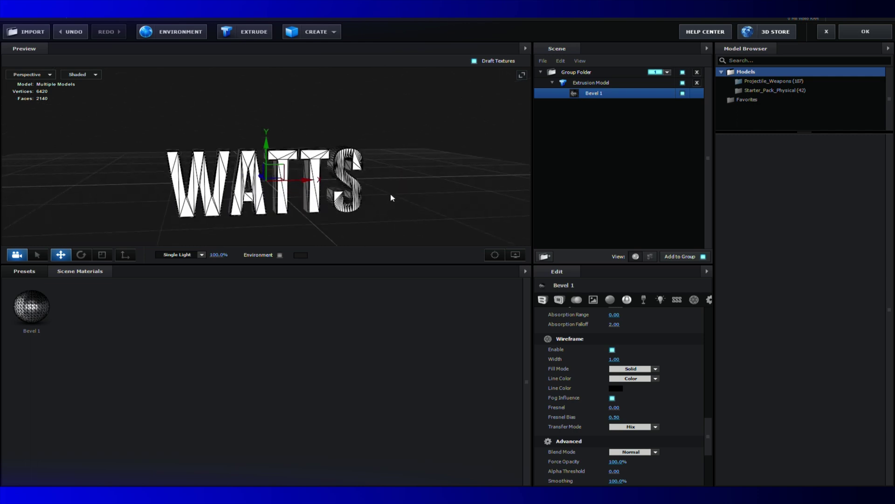
left_click_drag(392, 198, 386, 201)
left_click(612, 350)
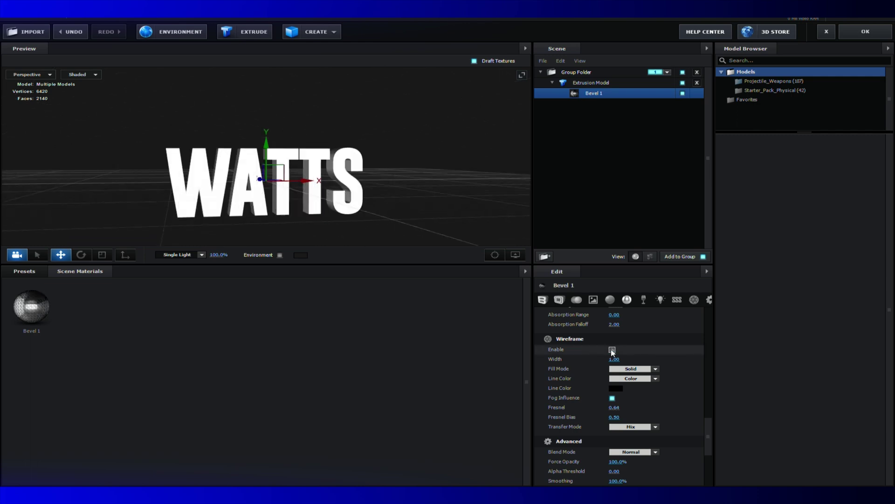
Step: Examine the Advanced settings of Bevel 1's material, including the shadow, ambient occlusion and matte options
scroll(612, 350, "down", 5)
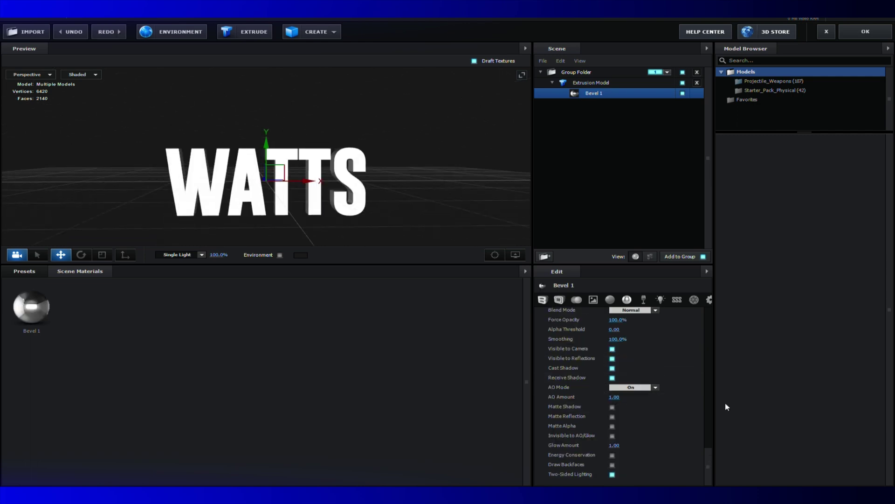
scroll(653, 388, "up", 2)
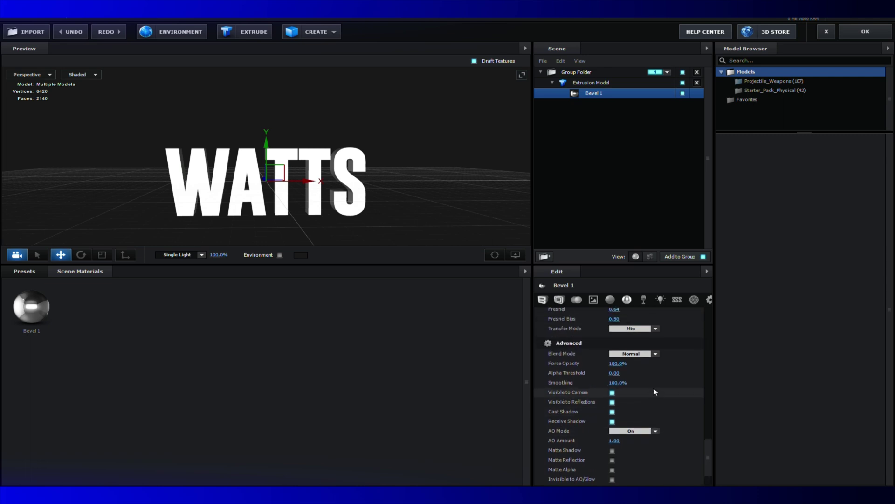
scroll(653, 388, "down", 2)
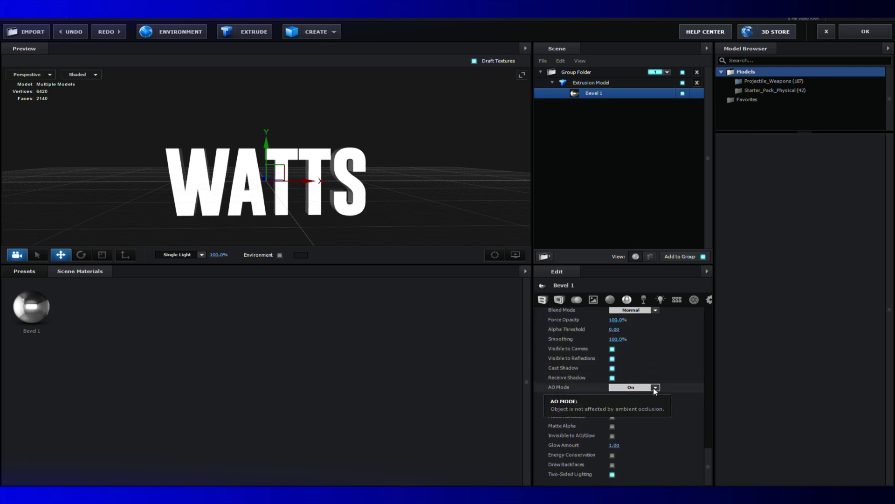
scroll(654, 391, "up", 3)
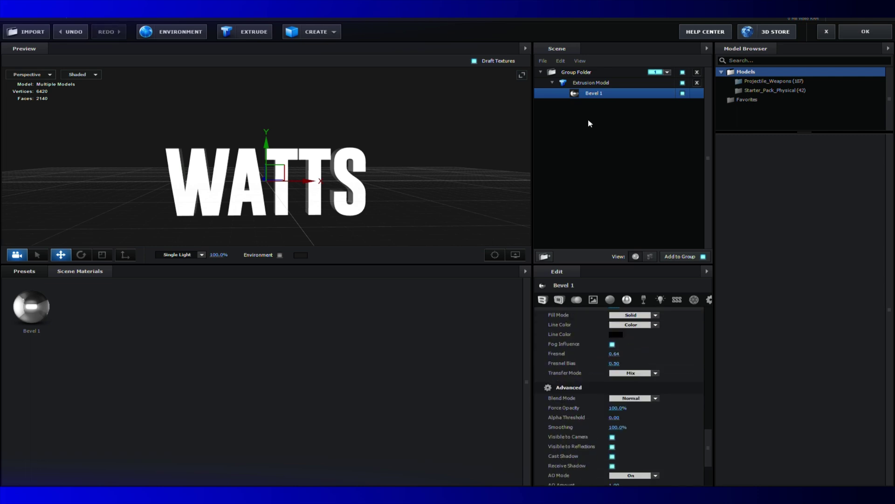
Step: Try a different Bevel Scale on the Extrusion Model and undo the change
left_click(590, 83)
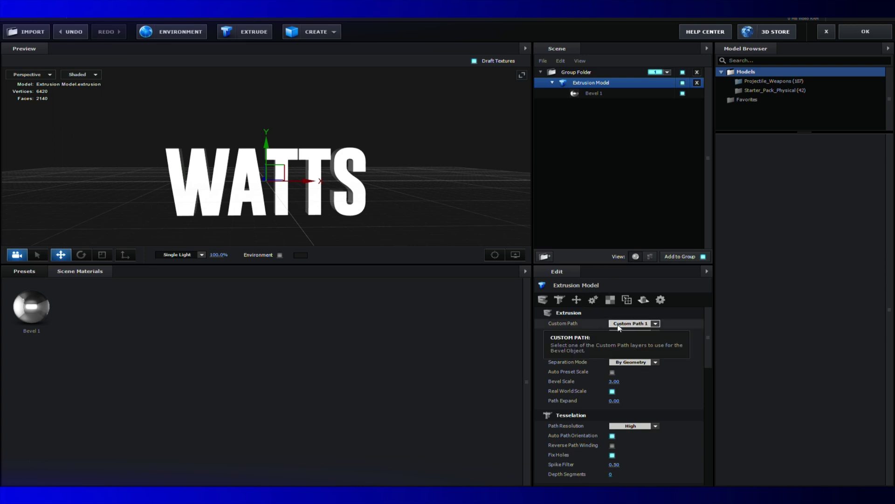
scroll(616, 353, "down", 1)
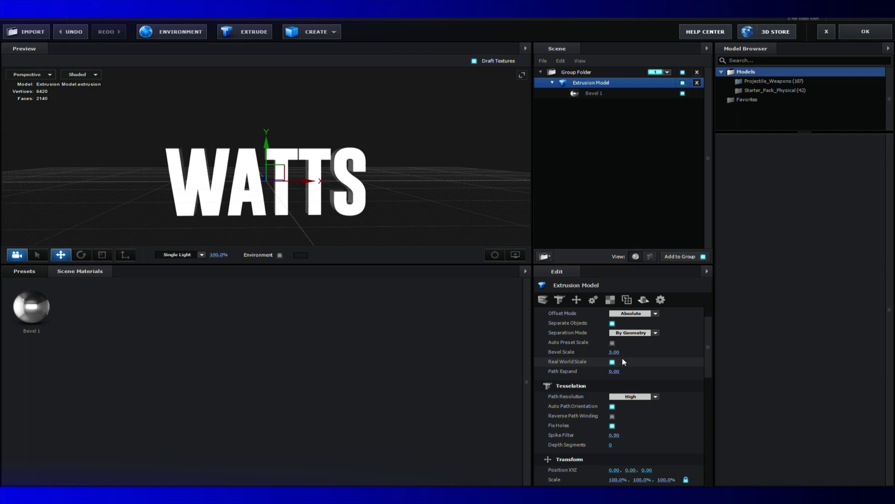
left_click_drag(616, 353, 675, 361)
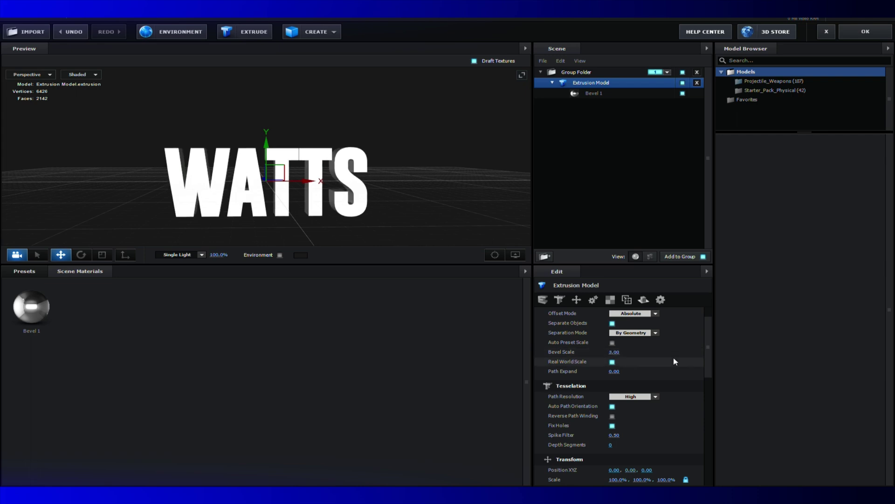
key("ctrl+z")
Step: Set the Extrusion Model's tessellation Path Resolution to Extreme
scroll(653, 352, "down", 2)
left_click(631, 337)
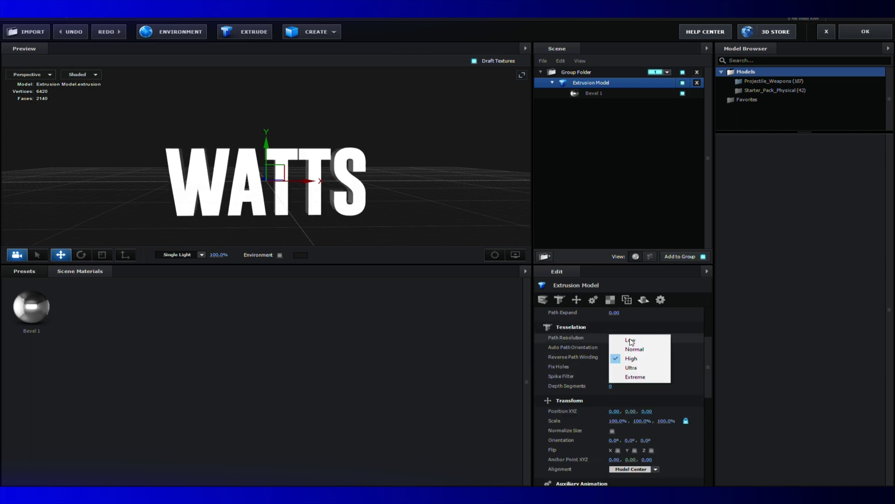
left_click(635, 378)
left_click_drag(460, 205, 432, 196)
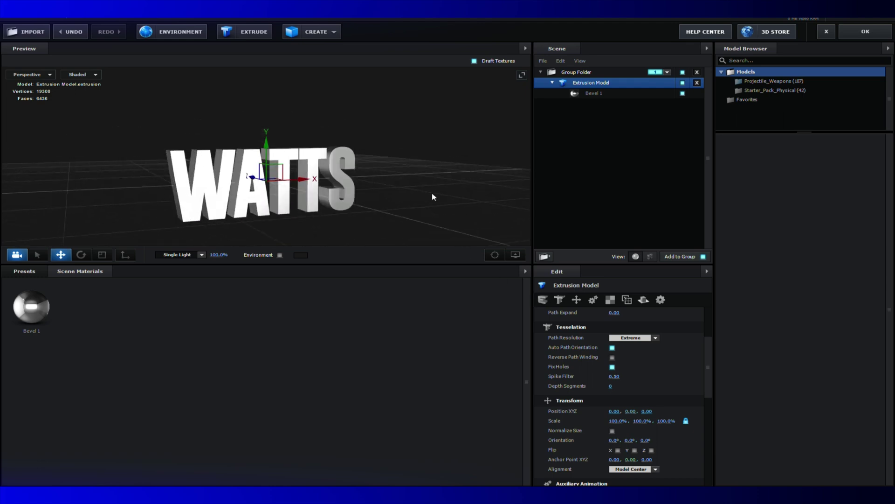
left_click(648, 338)
left_click(684, 386)
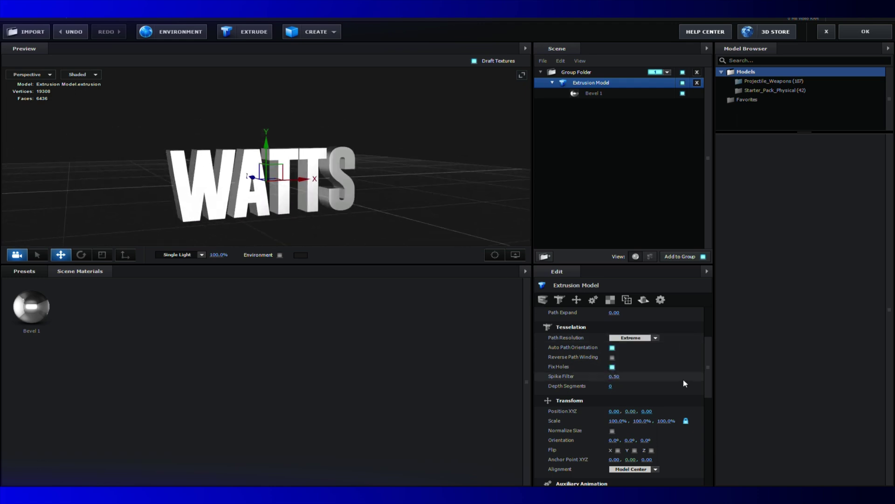
Step: Examine the Extrusion Model's Transform, UV Mapping, Surface Options and Reflect Mode settings, including the available reflection modes
scroll(588, 351, "down", 3)
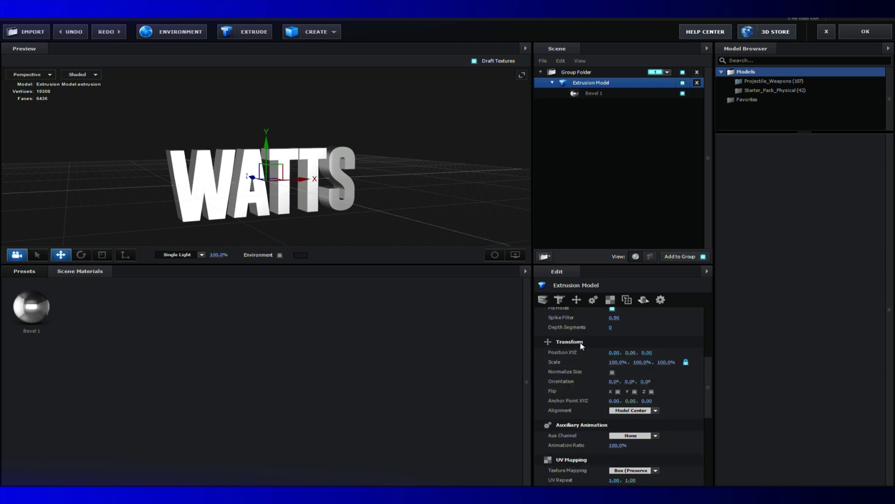
scroll(655, 368, "down", 6)
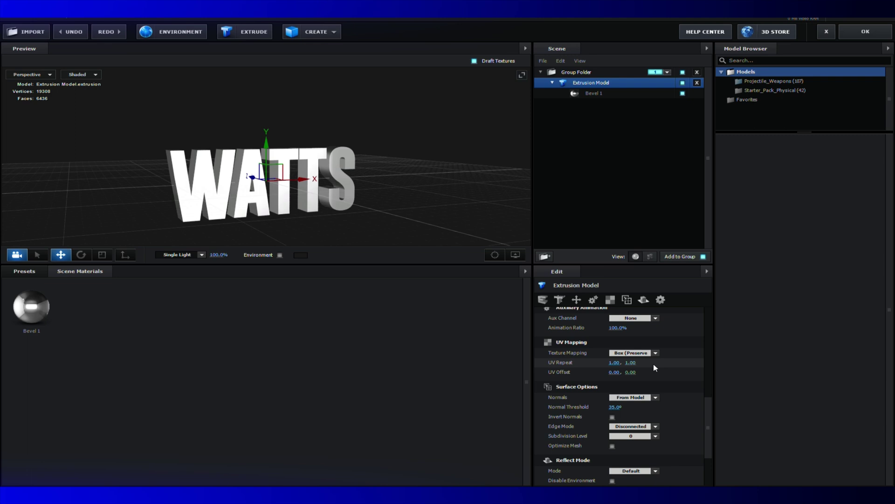
scroll(655, 367, "down", 4)
left_click(655, 391)
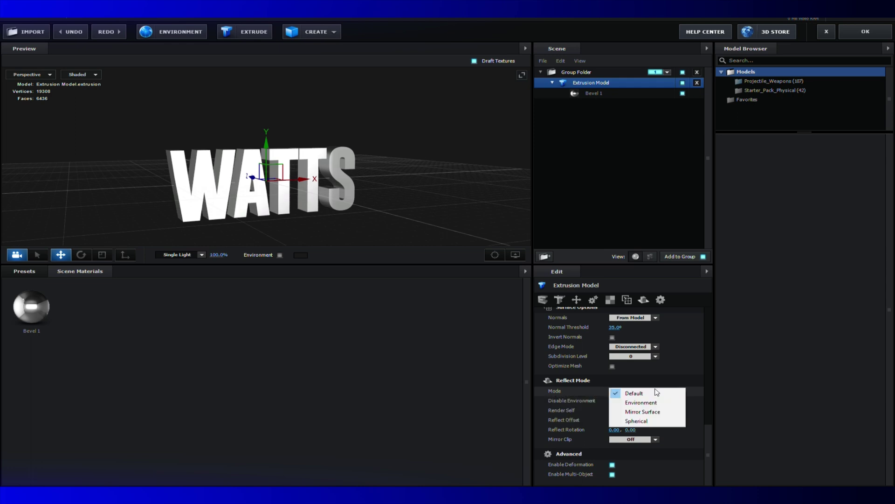
left_click(690, 404)
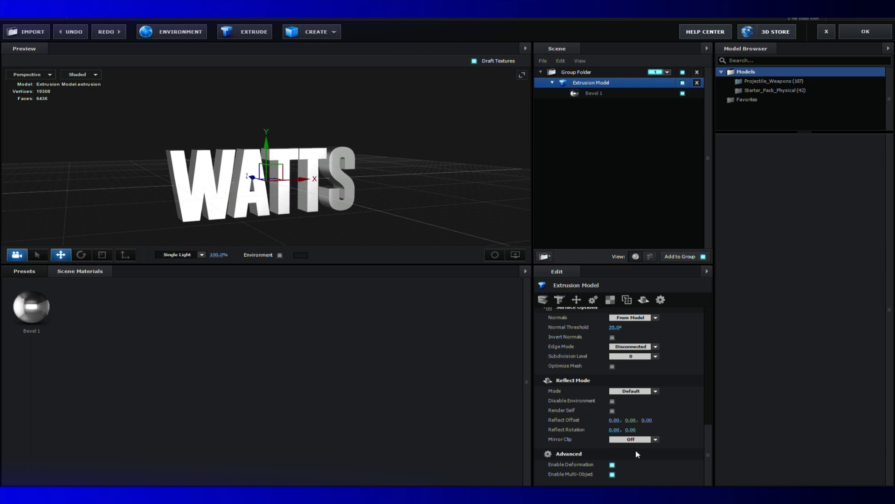
Step: Apply the Clouds blue material from the Elite Shaders for E3D presets to the WATTS model
left_click(25, 272)
left_click(42, 320)
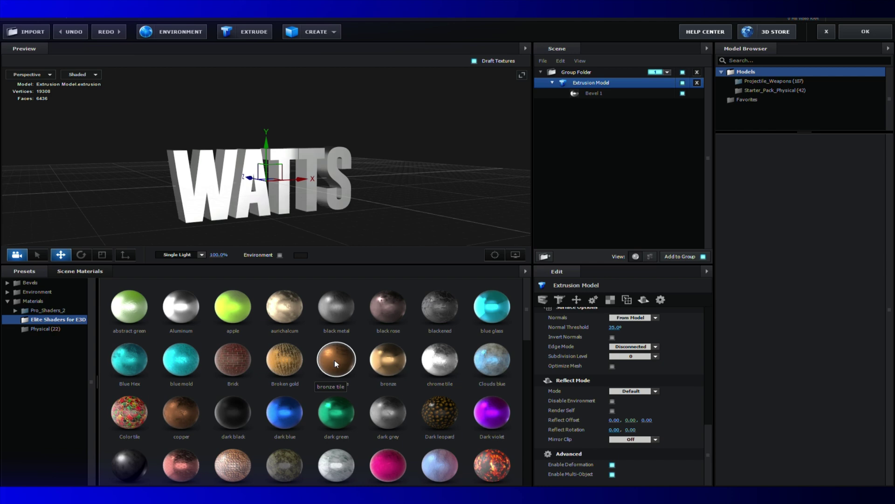
left_click(492, 359)
scroll(467, 368, "down", 1)
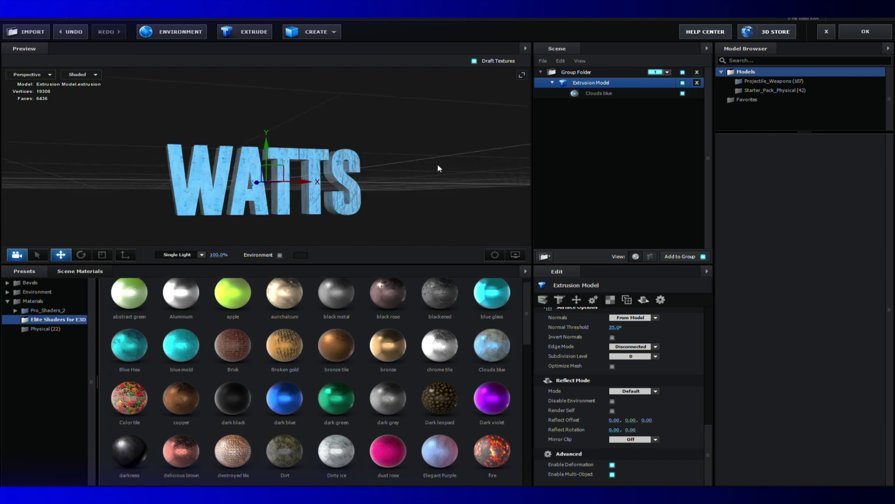
left_click_drag(437, 165, 415, 169)
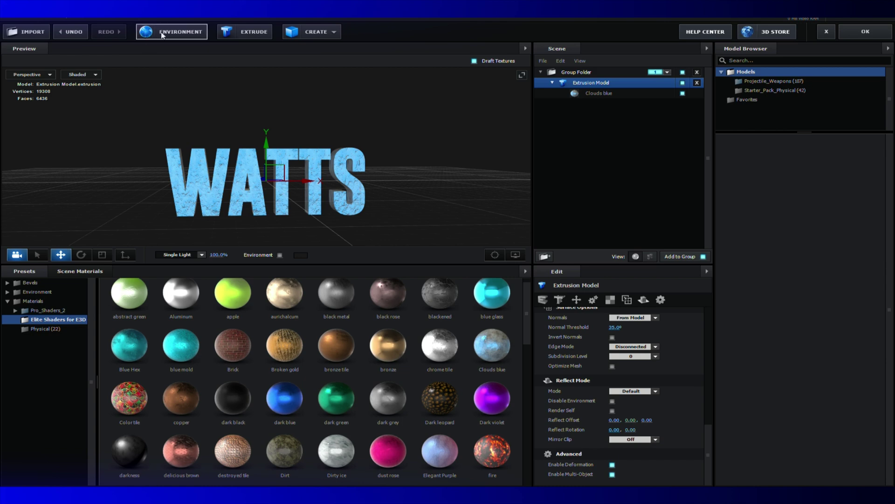
Step: Load the kiara_1_dawn_2k HDR image as the scene's environment texture and accept the Scene Setup
left_click(189, 35)
left_click(457, 197)
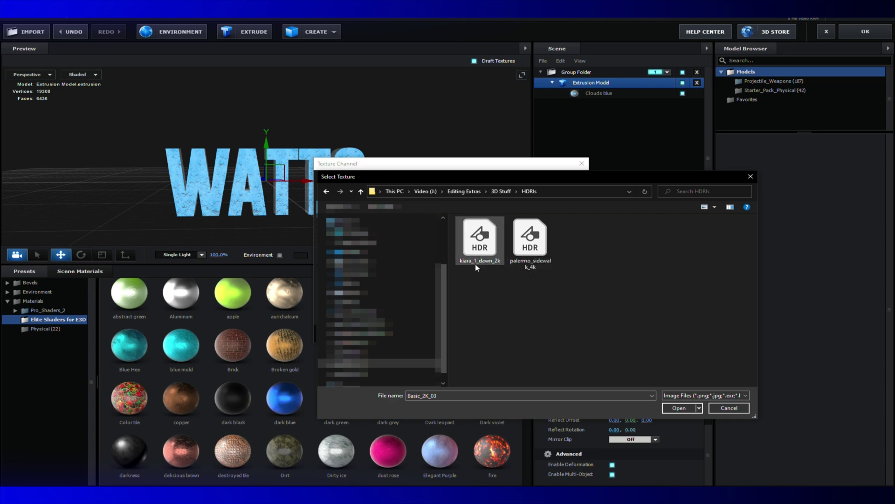
double_click(476, 264)
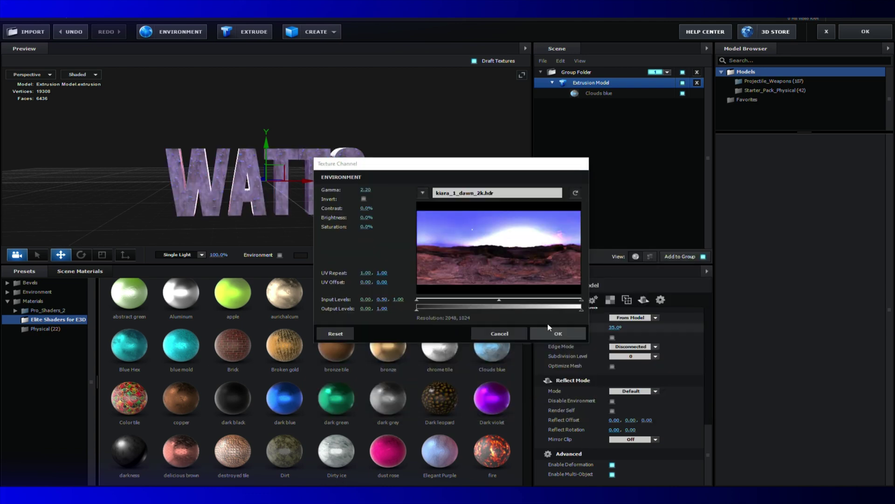
left_click(554, 332)
left_click_drag(388, 199, 362, 201)
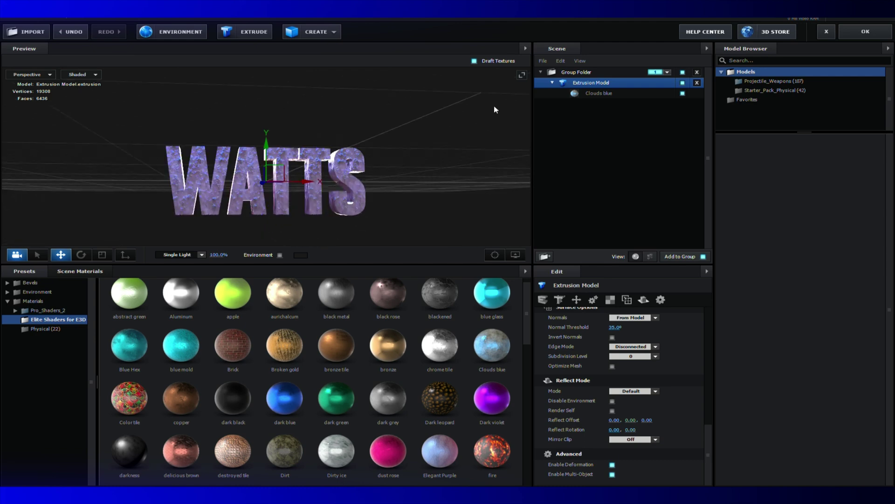
left_click(866, 34)
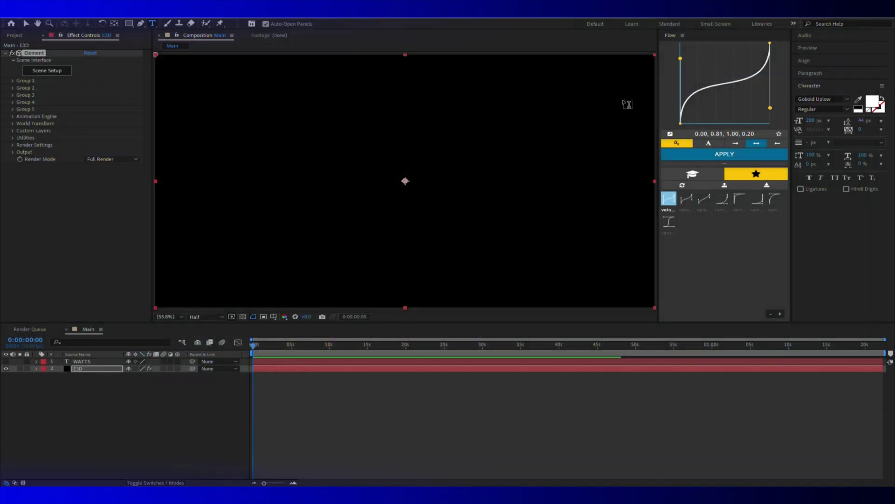
Step: Set Group 1's Particle Replicator Position Z to -960 to bring the WATTS text closer
left_click(12, 81)
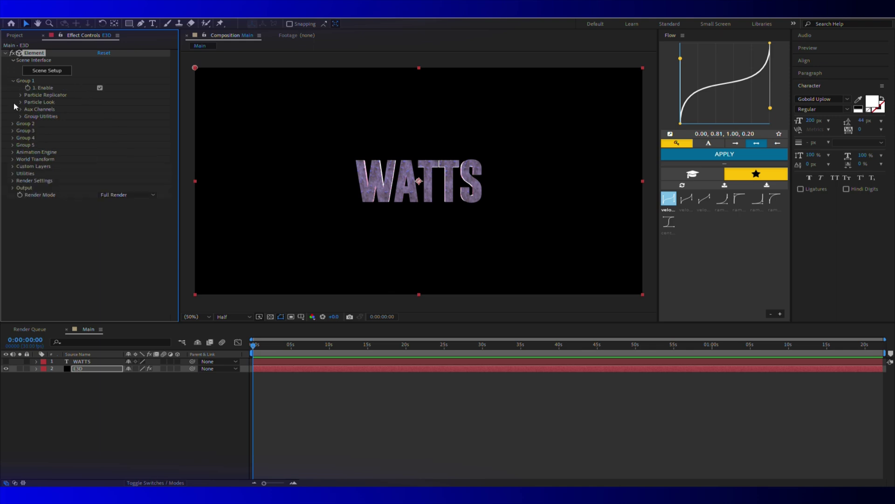
left_click(13, 80)
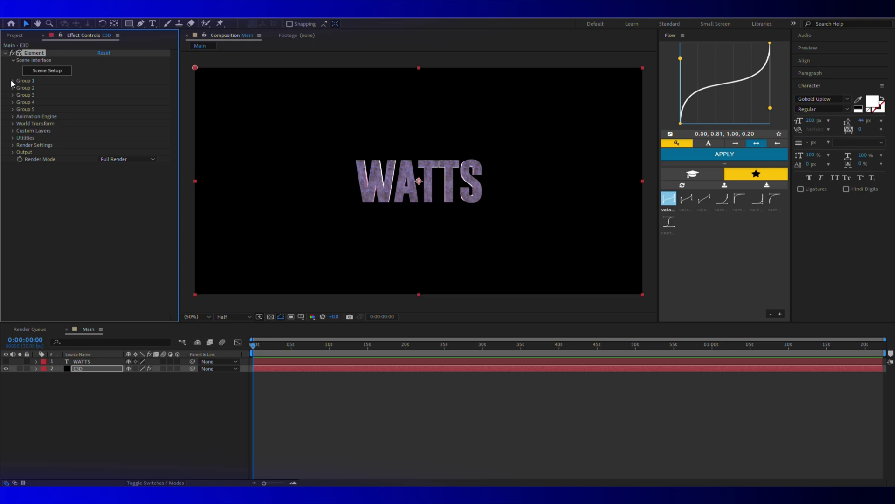
left_click(12, 81)
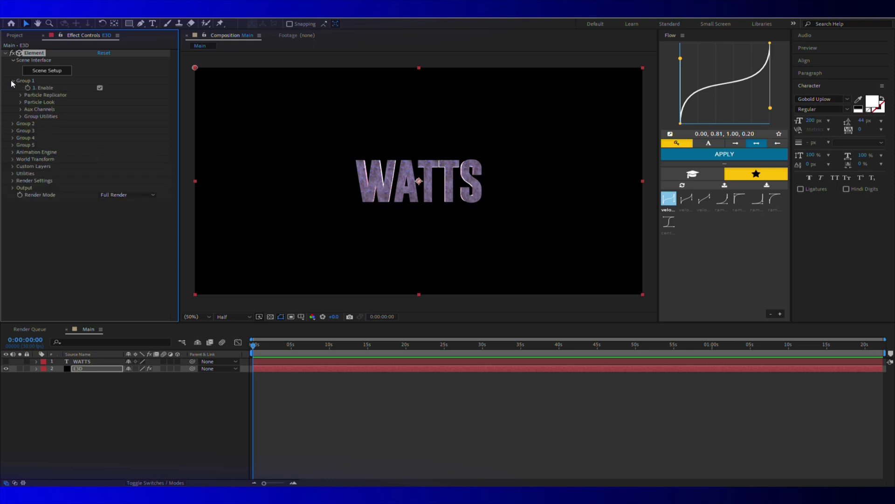
left_click(20, 95)
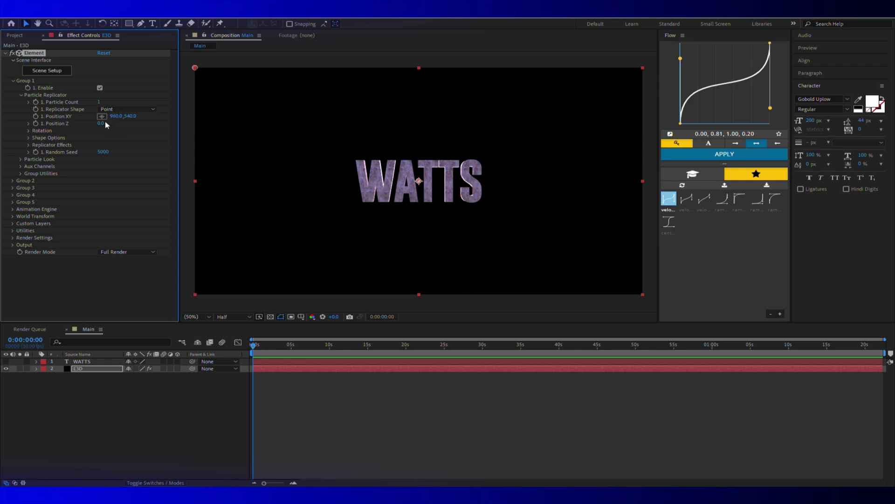
left_click_drag(104, 123, 59, 128)
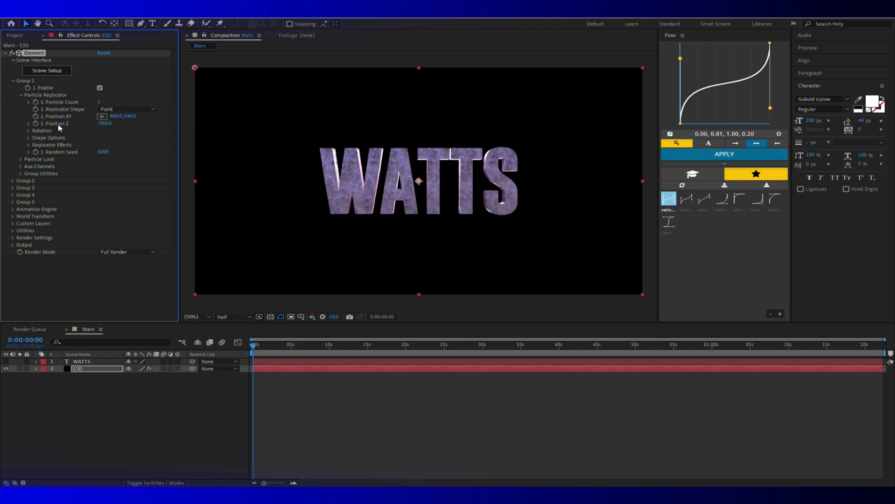
Step: Turn the WATTS text to an angled view with the Rotation settings of Group 1's Particle Replicator
left_click(29, 131)
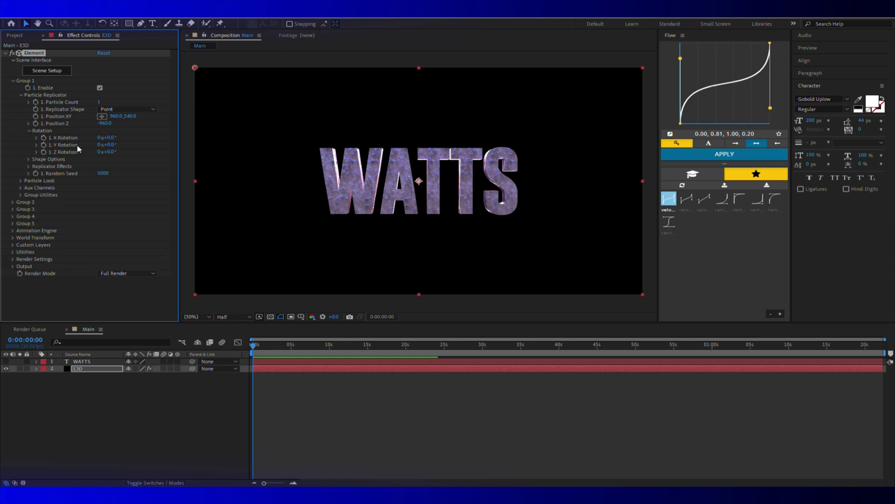
mouse_move(110, 144)
left_mouse_down()
mouse_move(120, 143)
mouse_move(100, 144)
left_mouse_up()
left_click(20, 95)
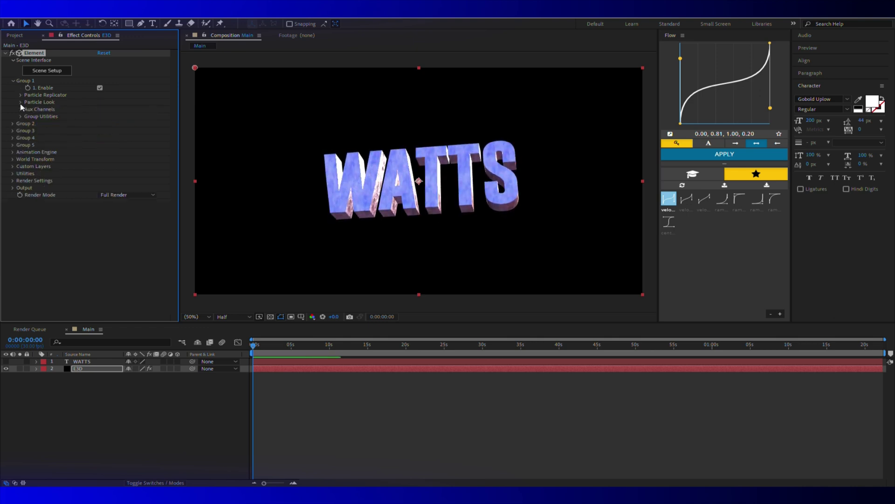
Step: Set Group 1's Particle Size XYZ to a Y Size of 0.7 and a Z Size of 1.3 in Particle Look
left_click(21, 102)
left_click_drag(104, 109, 90, 141)
left_click(29, 123)
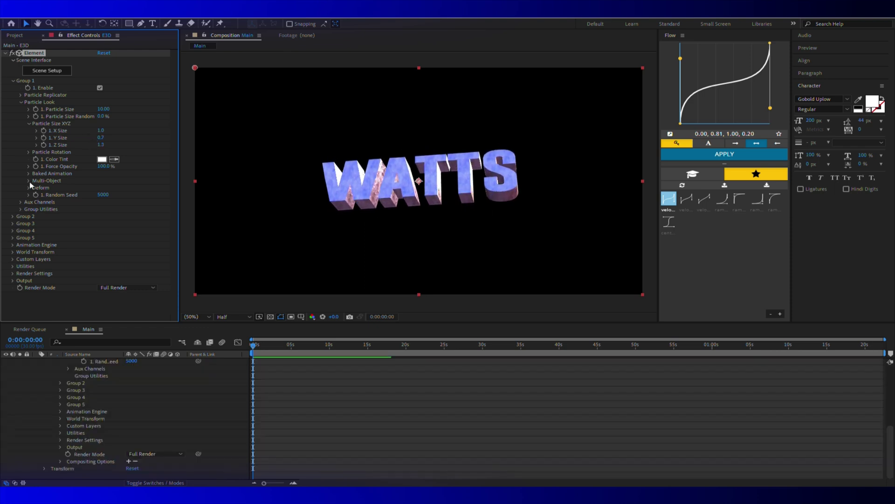
Step: Enable Multi-Object for Group 1 and set its Y Rotation Multi to 3°
left_click(29, 180)
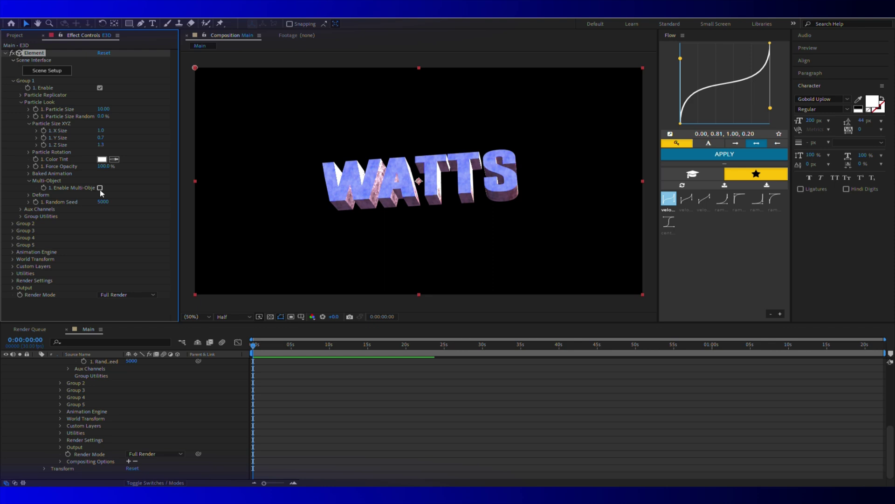
left_click(99, 189)
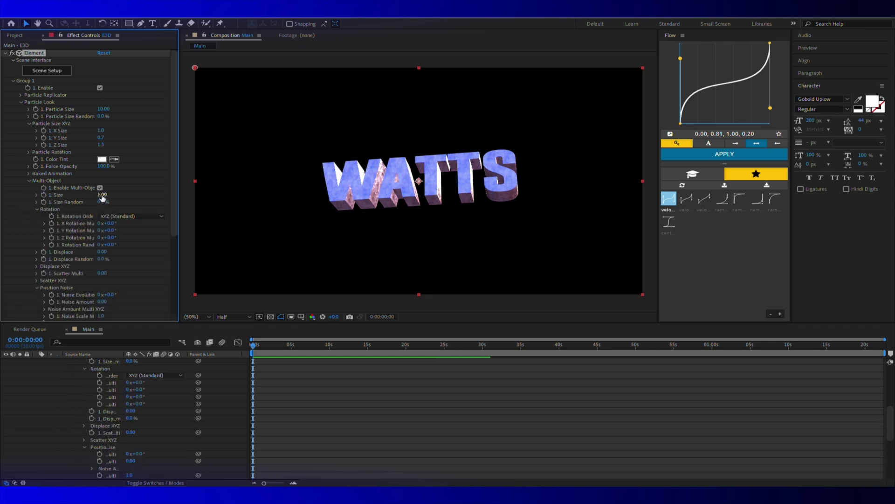
mouse_move(101, 231)
left_mouse_down()
mouse_move(77, 225)
mouse_move(117, 218)
mouse_move(102, 223)
left_mouse_up()
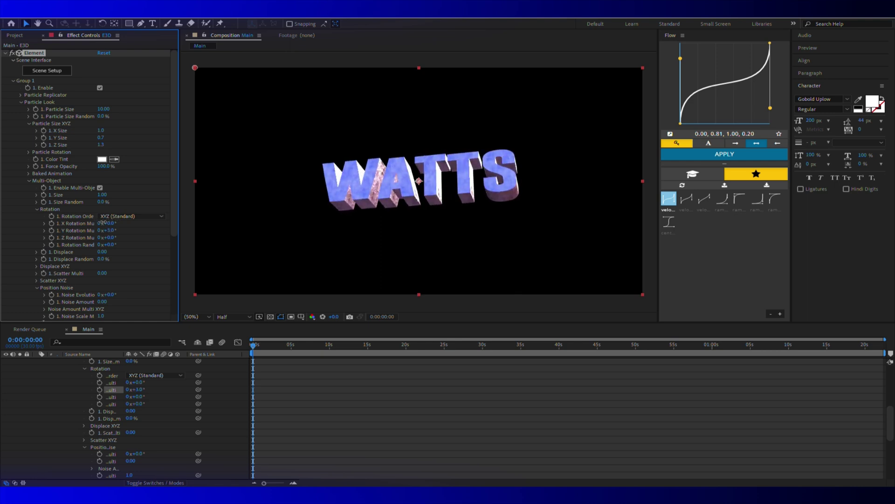
Step: Enable Taper in the Deform settings of Group 1's Particle Look and slightly raise its Amount
mouse_move(101, 251)
left_mouse_down()
mouse_move(135, 250)
mouse_move(101, 251)
left_mouse_up()
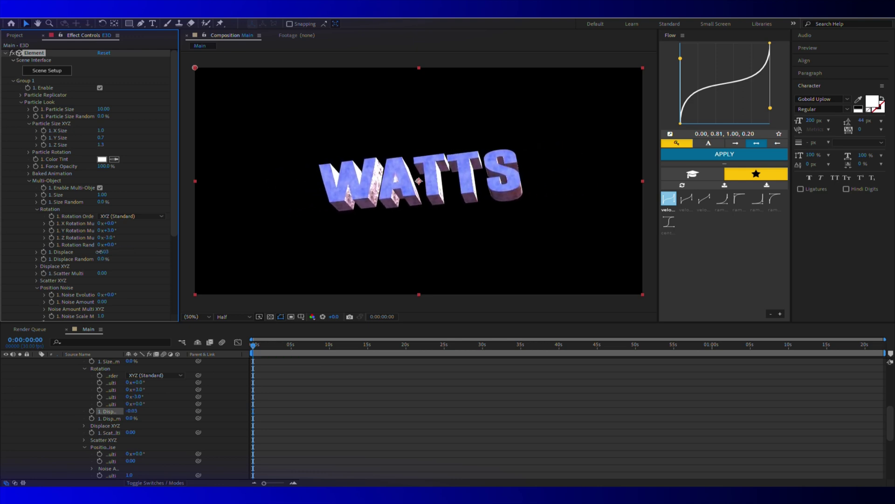
left_click(29, 181)
left_click(28, 187)
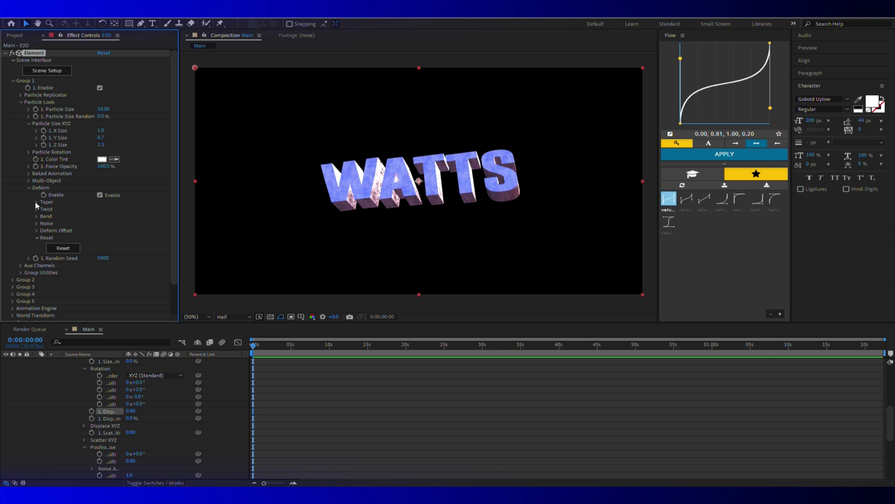
left_click(36, 202)
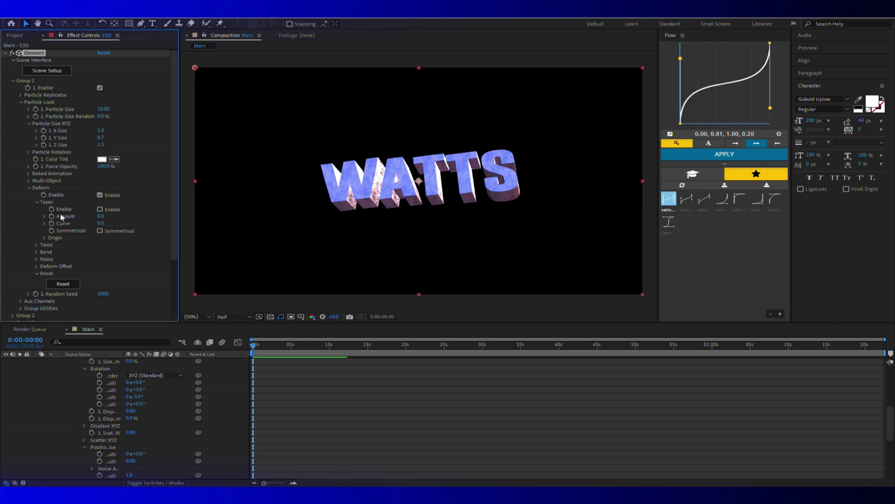
left_click(108, 209)
left_click_drag(101, 219, 197, 218)
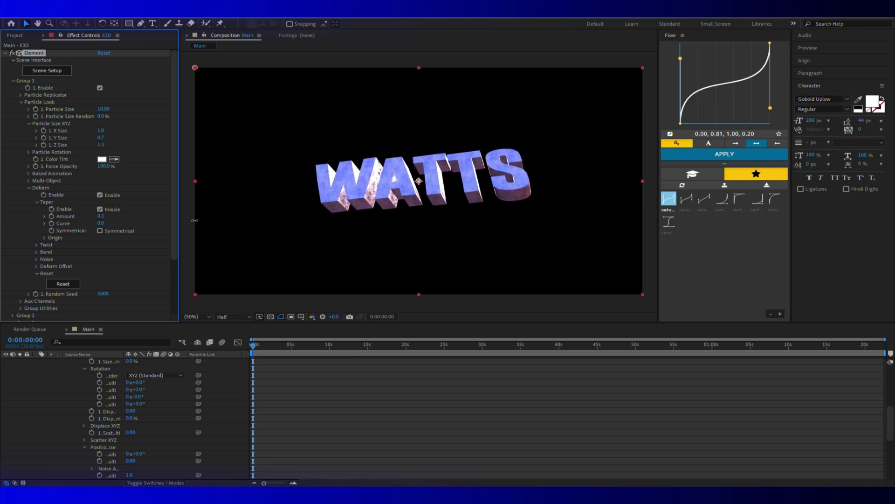
Step: Enable Twist in Group 1's Deform settings and increase Twist Y to turn the WATTS letters
left_click(36, 202)
left_click(37, 209)
left_click(112, 217)
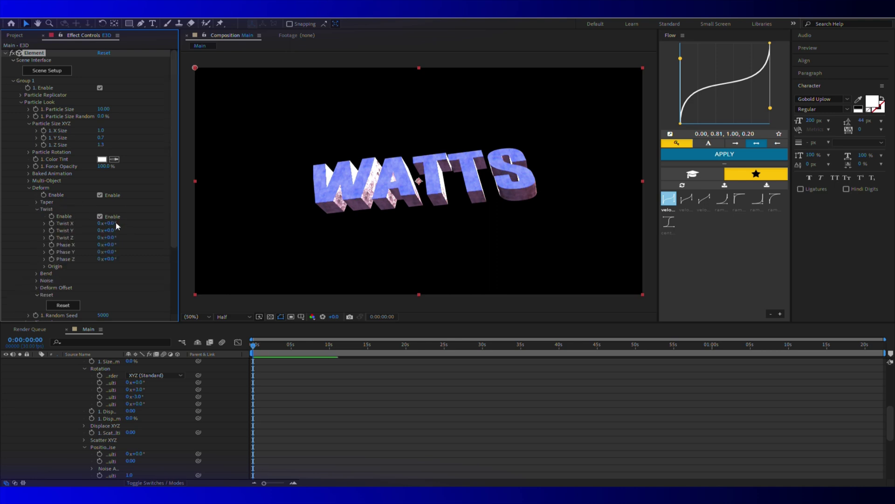
mouse_move(111, 231)
left_mouse_down()
mouse_move(135, 231)
mouse_move(123, 231)
left_mouse_up()
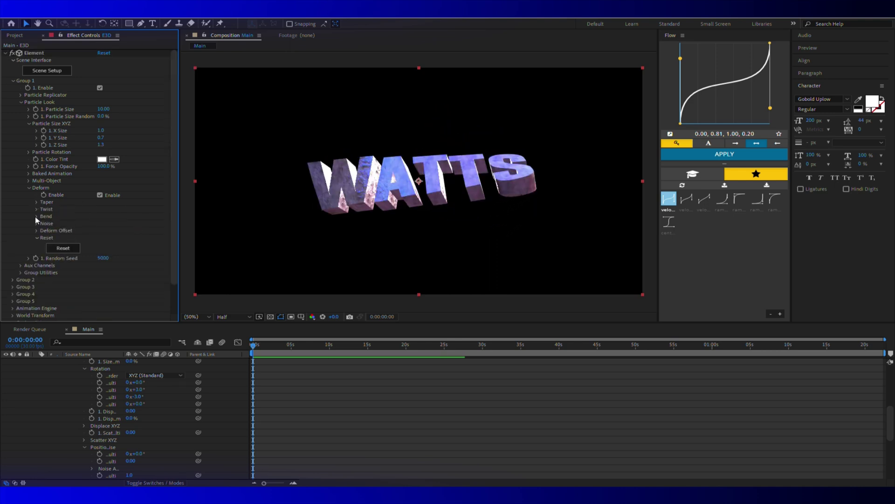
Step: Enable Bend in Group 1's Deform settings, set Bend Direction to 90°, and adjust Bend Angle to arch the text
left_click(36, 216)
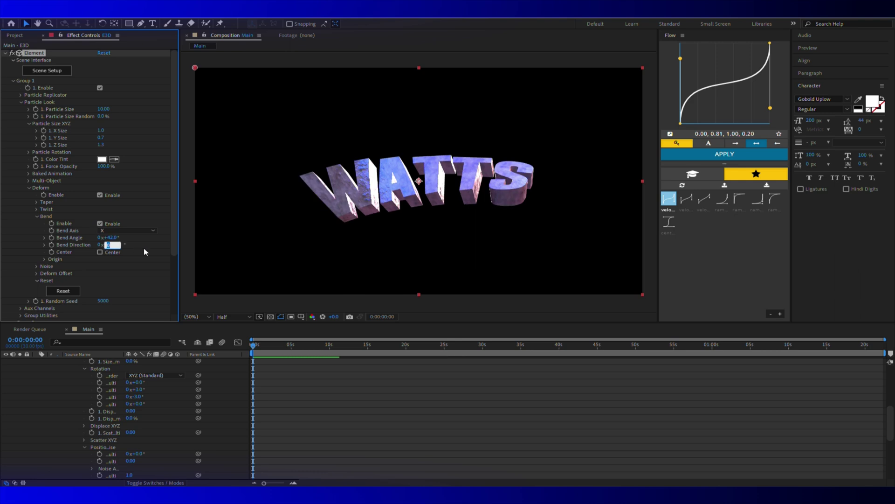
type("90")
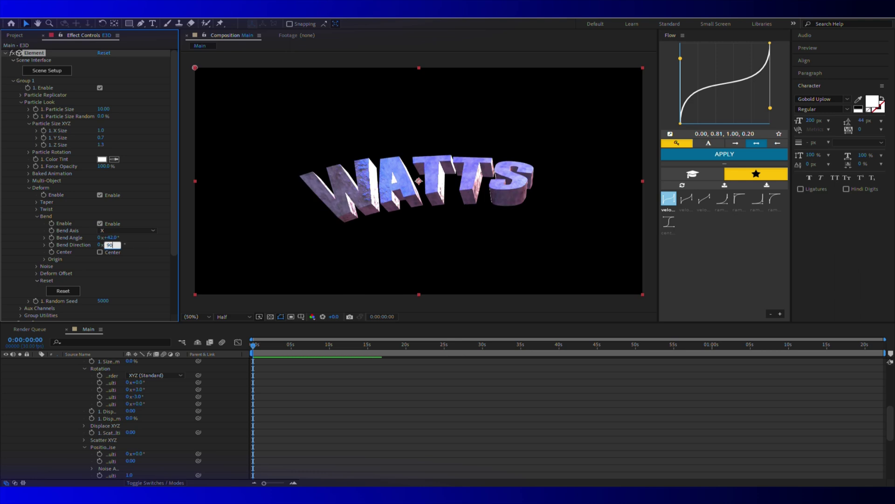
key("Return")
mouse_move(114, 238)
left_mouse_down()
mouse_move(134, 239)
mouse_move(116, 241)
left_mouse_up()
left_click(13, 81)
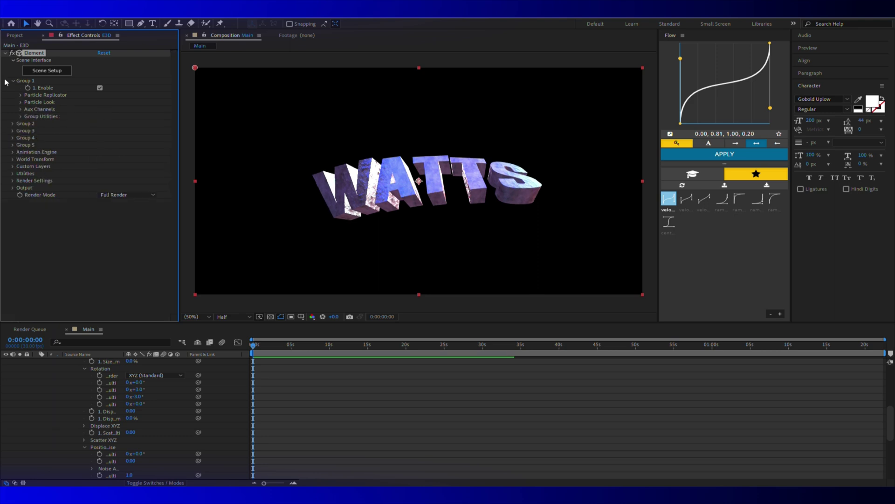
left_click(12, 81)
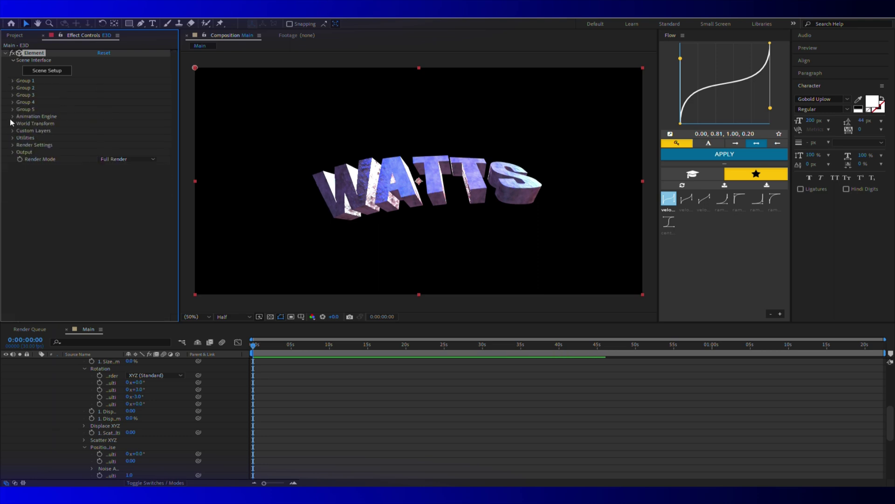
Step: Enable Ambient Occlusion in Element's Render Settings and set the AO Mode to Ray-Traced
left_click(12, 145)
left_click(20, 152)
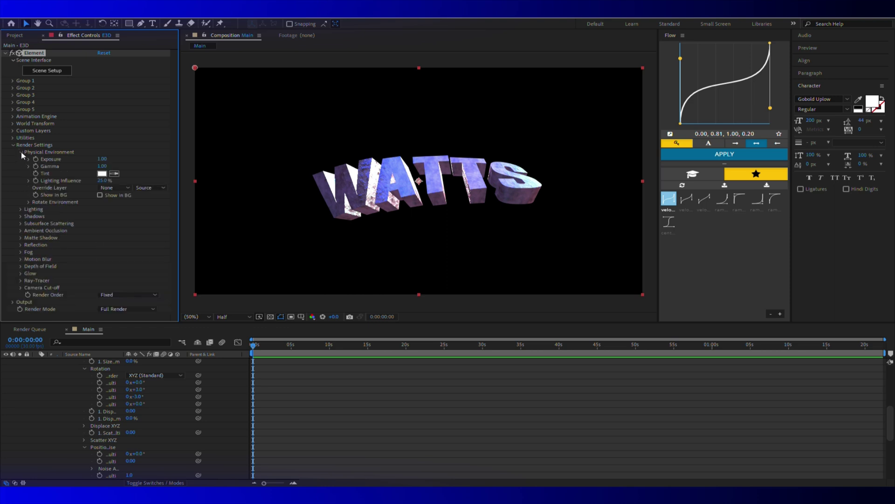
left_click(21, 153)
left_click(21, 166)
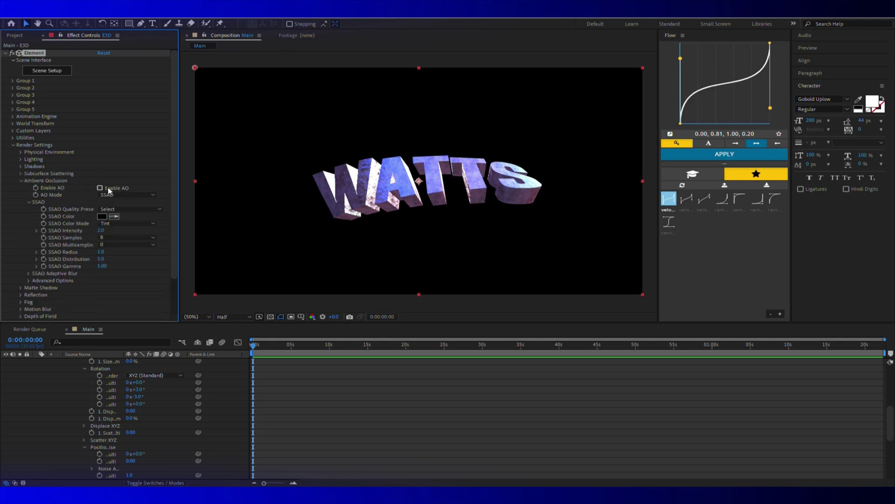
left_click(108, 187)
left_click(107, 195)
left_click(111, 204)
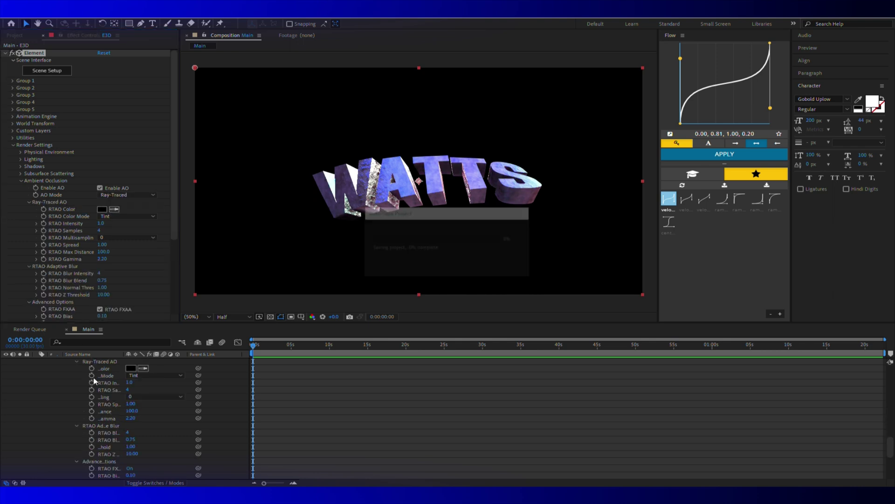
scroll(74, 389, "up", 3)
scroll(41, 375, "up", 10)
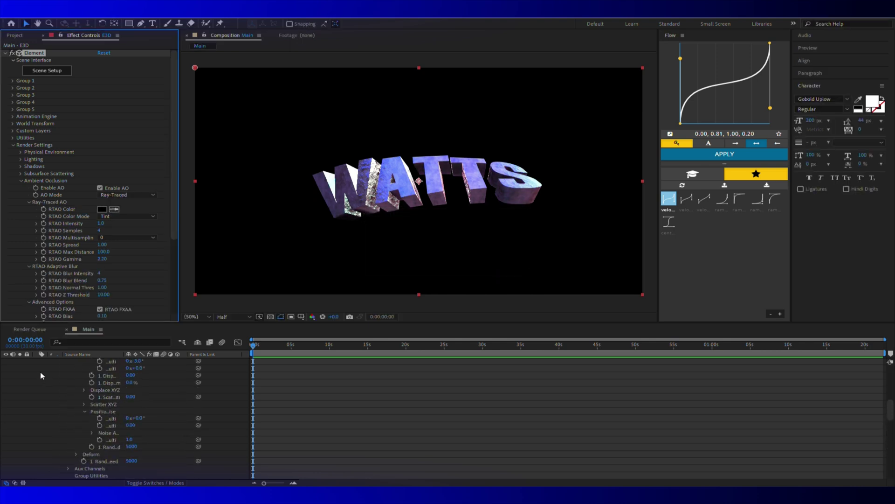
left_click(37, 369)
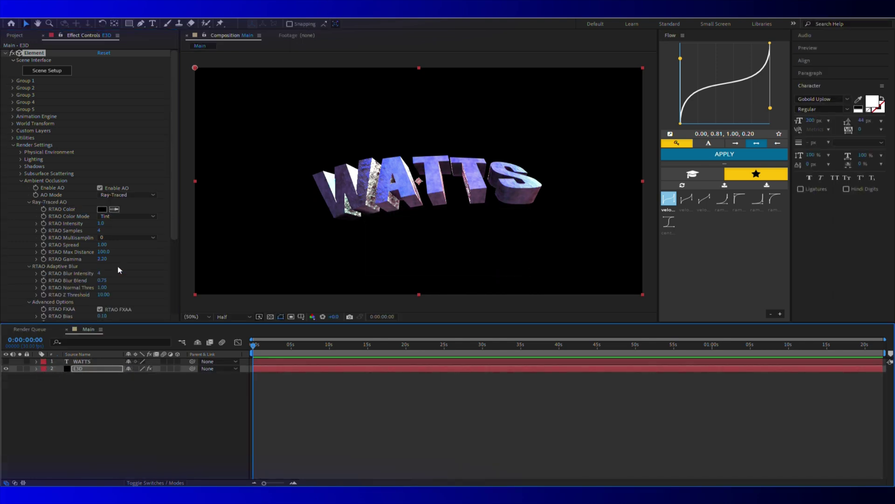
Step: Try SSAO as the AO Mode with a strongly raised SSAO Intensity and undo it
left_click(131, 195)
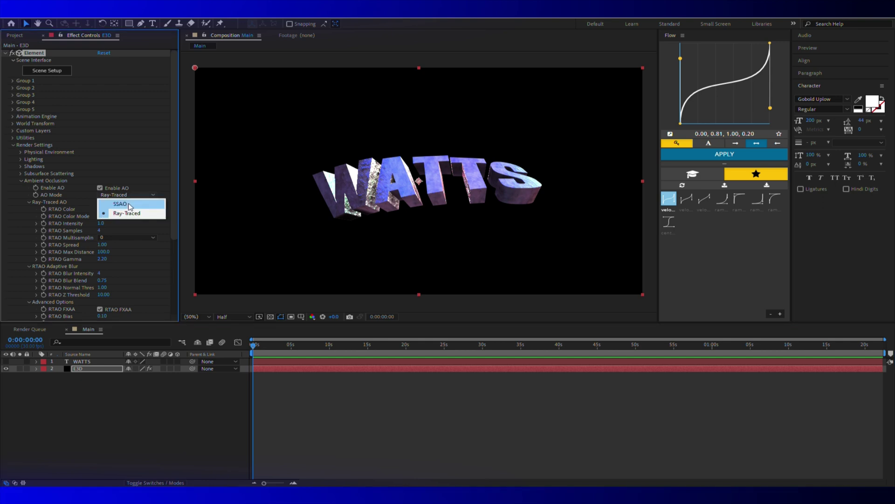
left_click(130, 205)
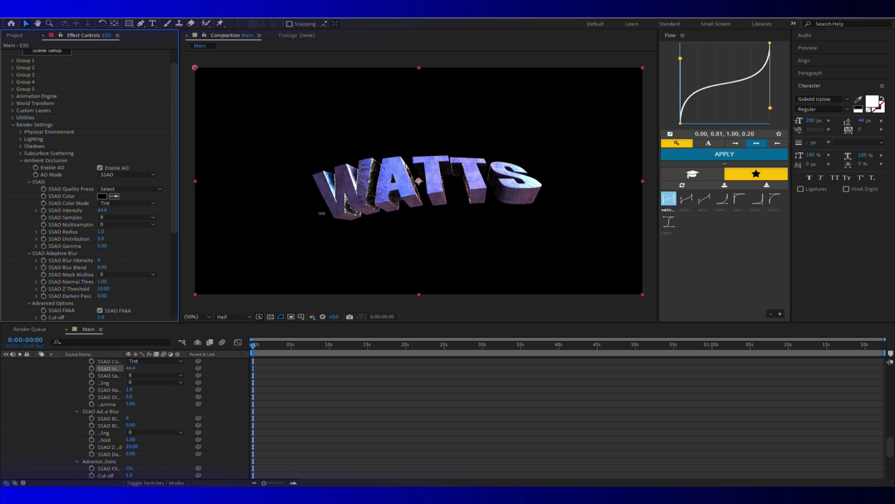
key("ctrl+z")
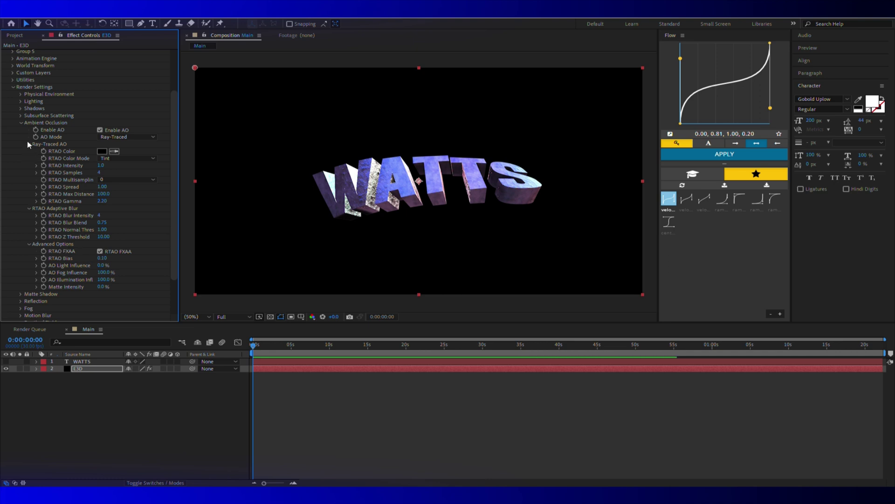
Step: Set Element's Output to Multisampling 32 and Supersampling 8, and enable Enhanced Multisampling
left_click(20, 123)
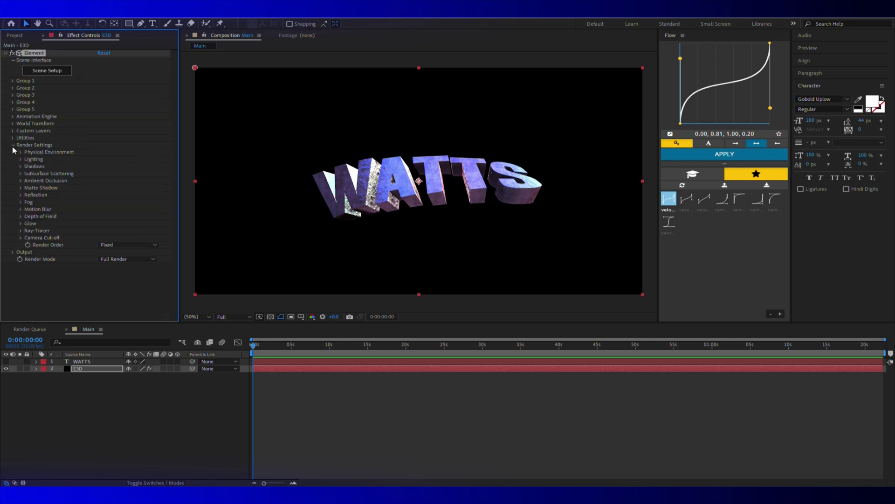
left_click(13, 145)
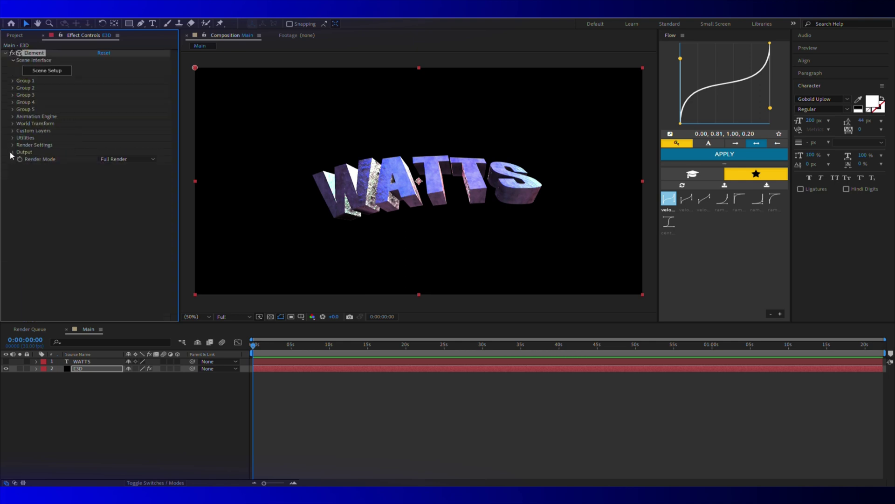
left_click(13, 152)
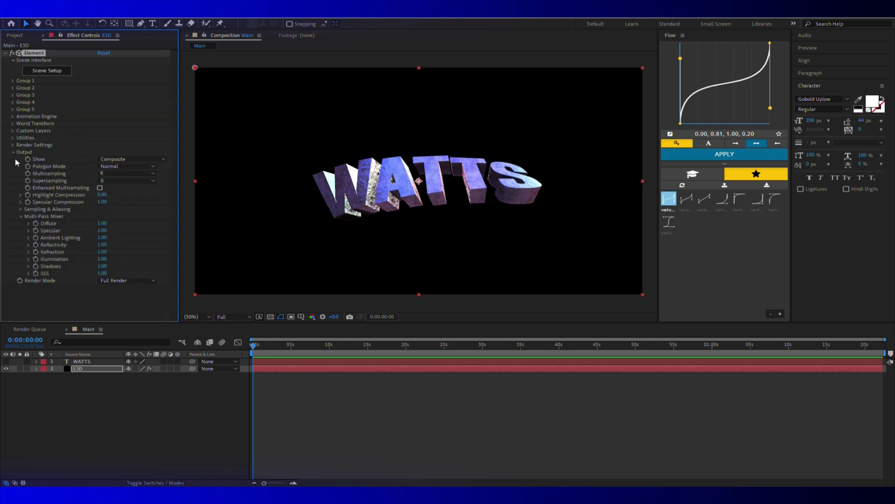
left_click(101, 174)
left_click(110, 238)
left_click(109, 181)
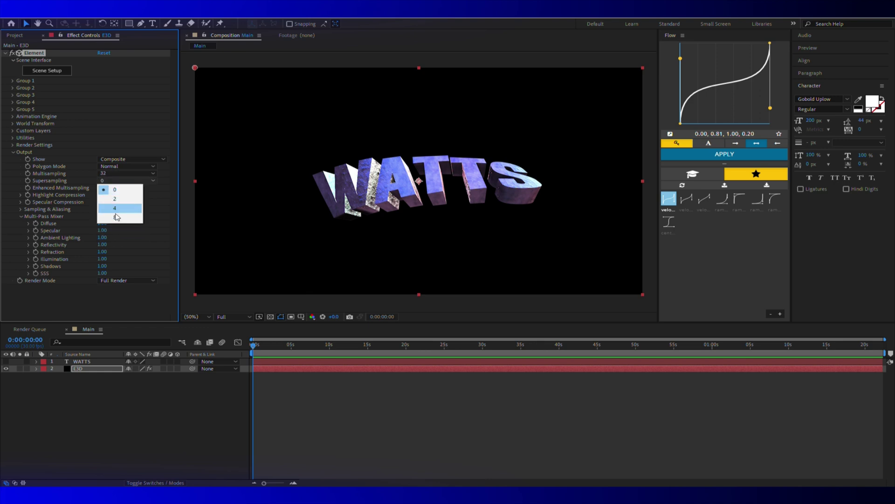
left_click(116, 217)
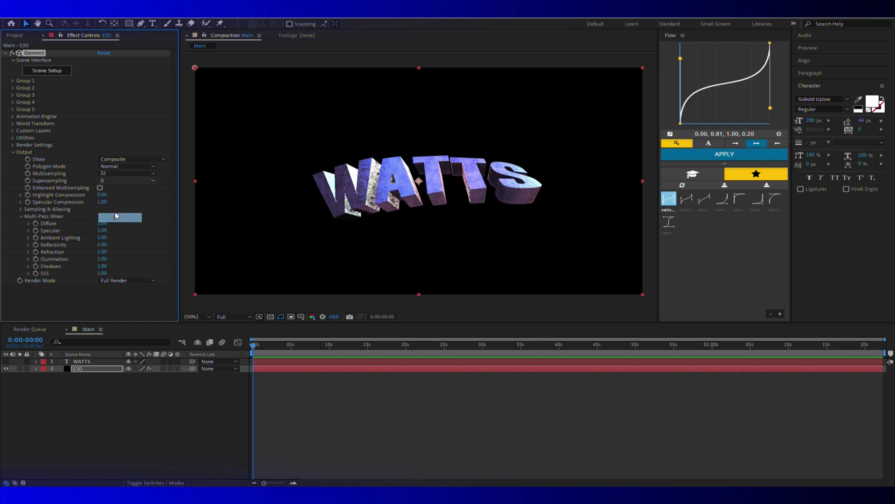
left_click(99, 188)
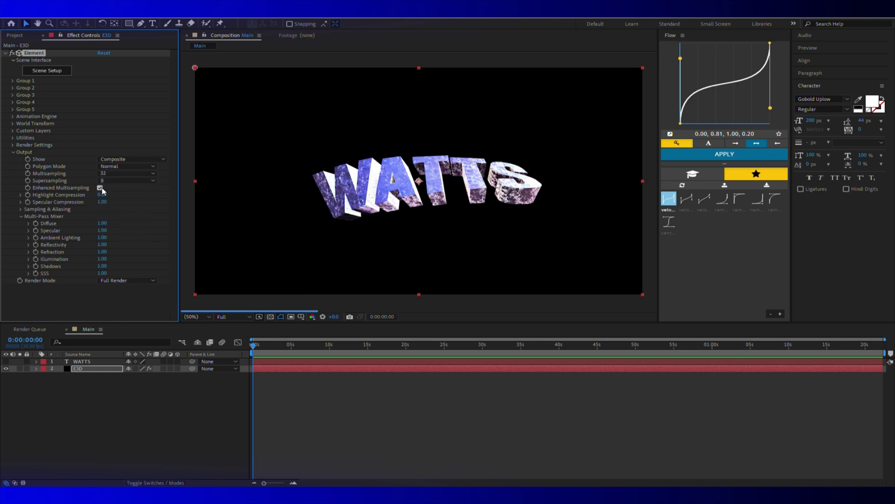
Step: Add a white Ambient light named Ambient Light 1 at 100% intensity to the Main composition
left_click(72, 369)
right_click(91, 384)
mouse_move(123, 391)
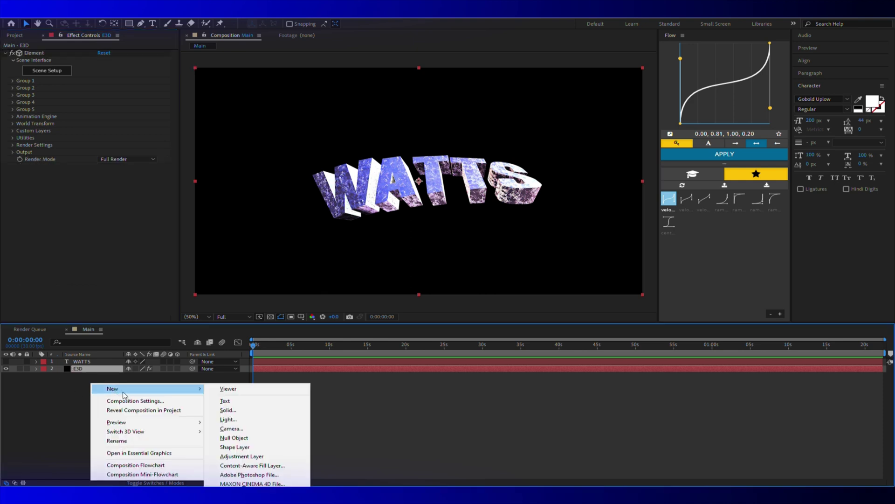
left_click(224, 419)
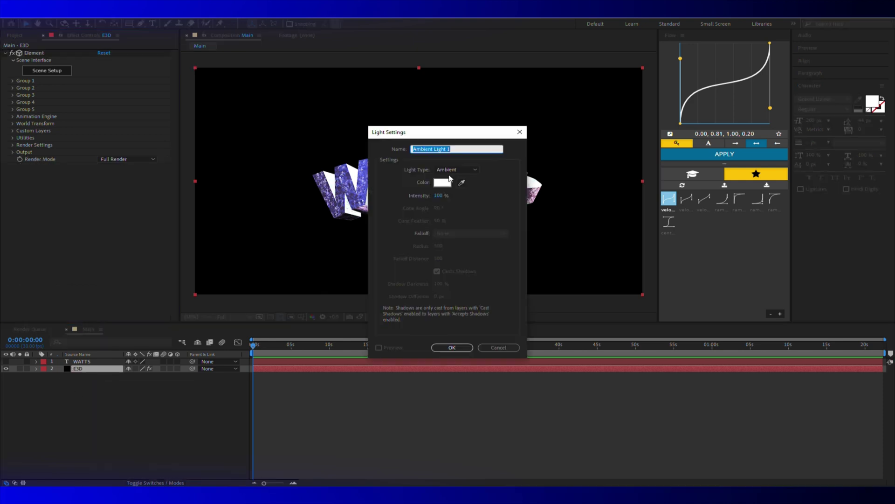
left_click(451, 348)
Step: Add a white Spot light named Spot Light 1 with 100% intensity and a 90° cone angle
right_click(84, 405)
mouse_move(100, 302)
left_click(223, 334)
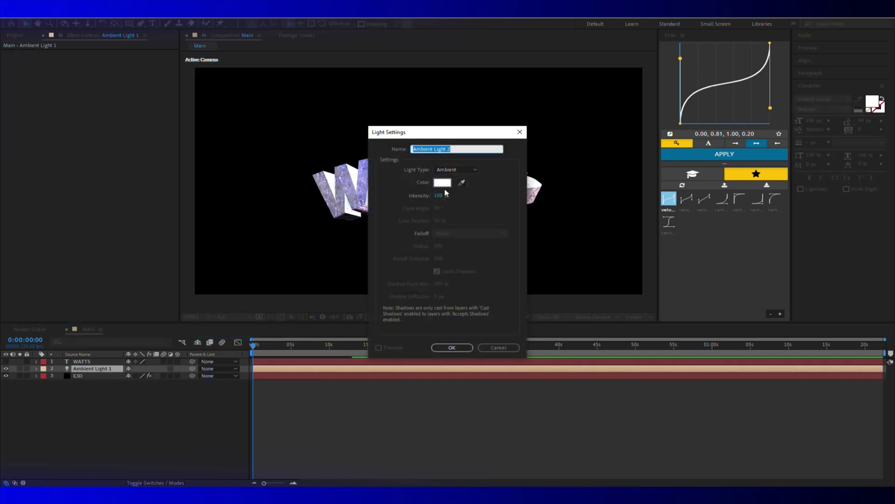
left_click(450, 170)
left_click(449, 187)
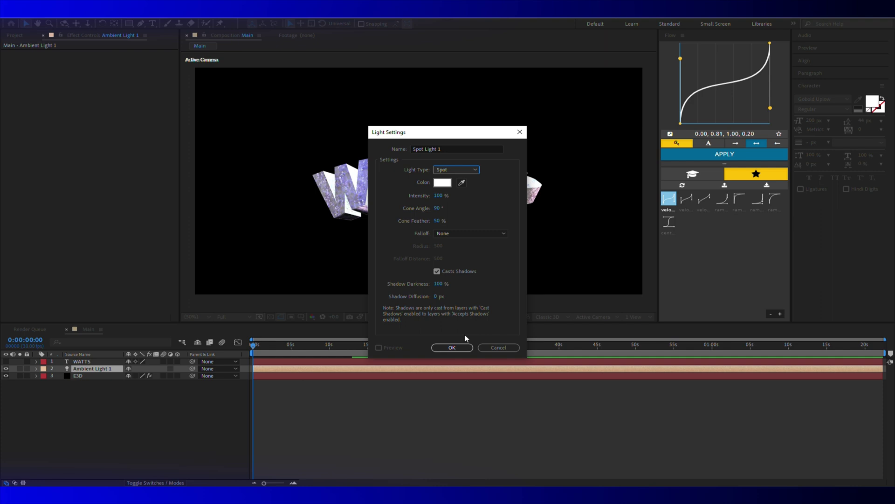
left_click(452, 348)
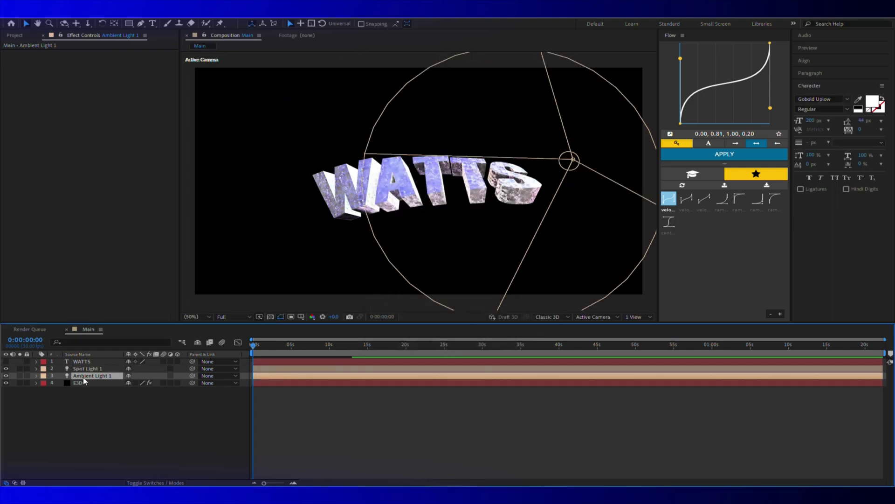
Step: Set Ambient Light 1's Intensity to 62% and reposition Spot Light 1 with a Y Rotation of -5°
key("t")
mouse_move(134, 390)
left_mouse_down()
mouse_move(2, 396)
mouse_move(134, 398)
mouse_move(154, 376)
mouse_move(137, 397)
left_mouse_up()
left_click(6, 368)
left_click(6, 369)
key("p")
key("shift+r")
Step: Reduce the Supersampling in the E3D layer's Element Output settings and collapse the properties of both lights
left_click(78, 433)
left_click(116, 181)
left_click(117, 226)
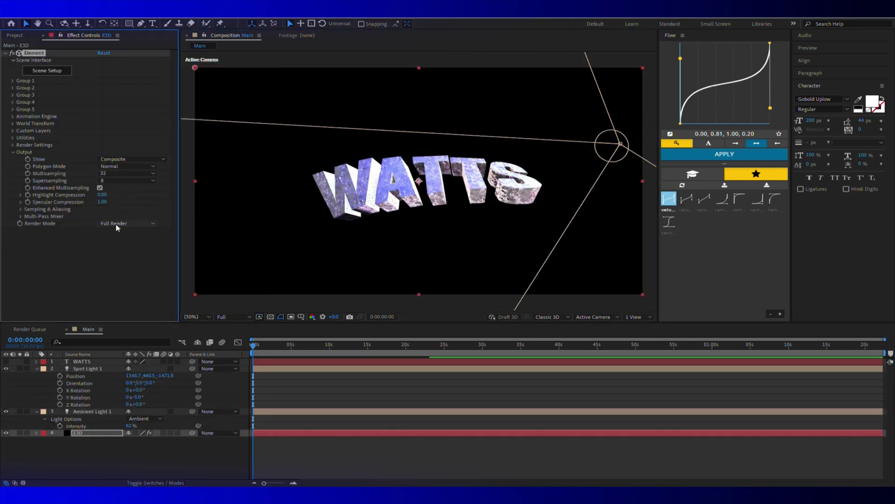
left_click(109, 180)
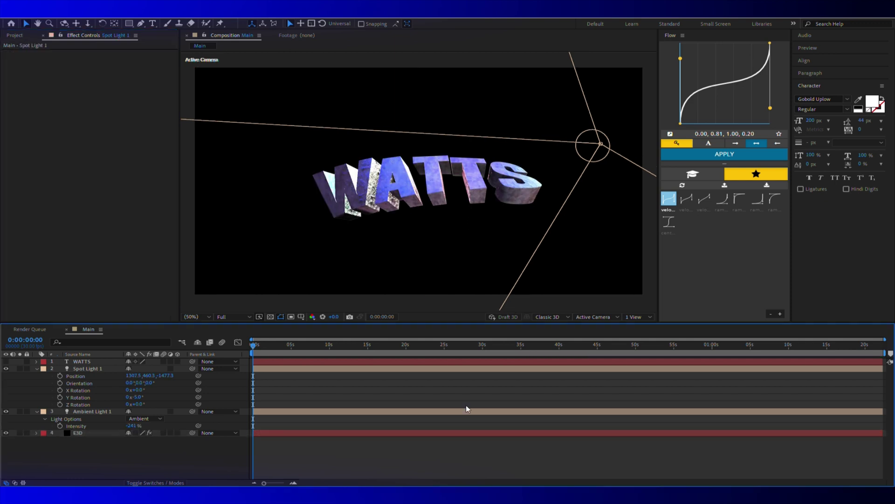
left_click(37, 368)
left_click(36, 375)
Step: Apply the Deep Glow effect to the E3D layer and set its Radius to 2000
left_click(78, 383)
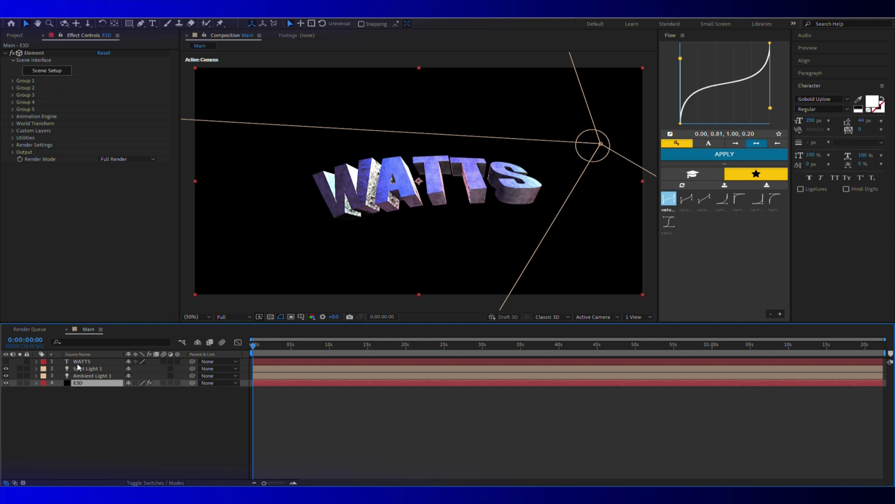
key("ctrl+space")
type("deep")
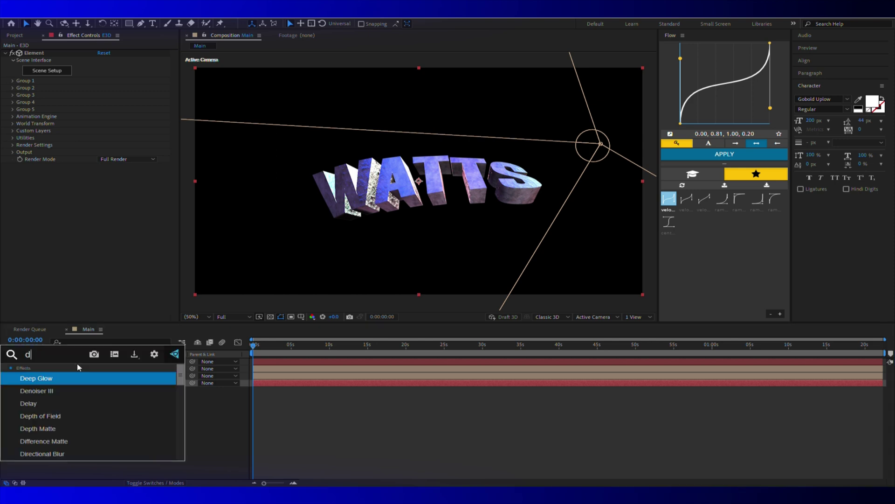
key("Return")
left_click_drag(105, 174, 385, 175)
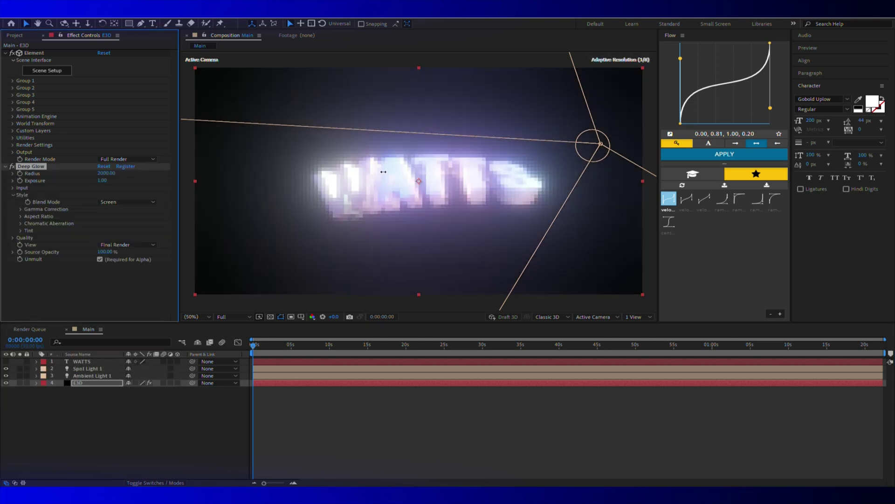
Step: Set Deep Glow's input Threshold to 85% and its Exposure to 0.2
left_click(12, 187)
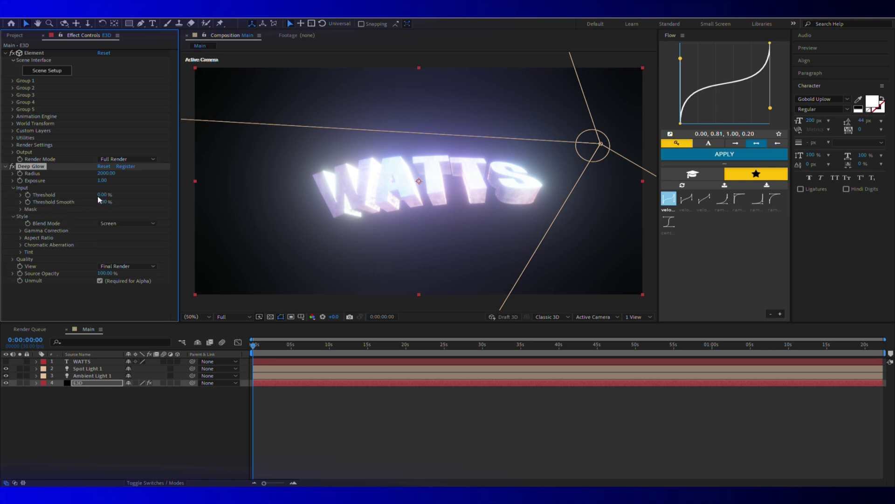
mouse_move(102, 194)
left_mouse_down()
mouse_move(141, 197)
mouse_move(108, 195)
left_mouse_up()
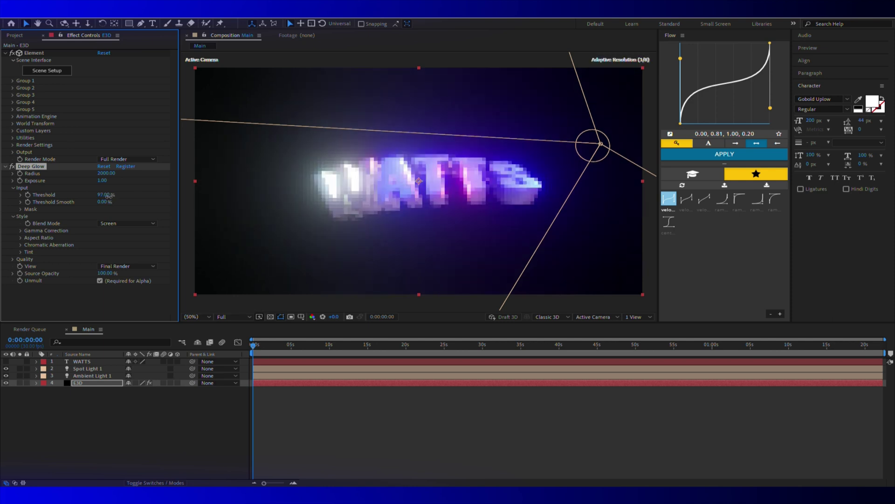
left_click(102, 181)
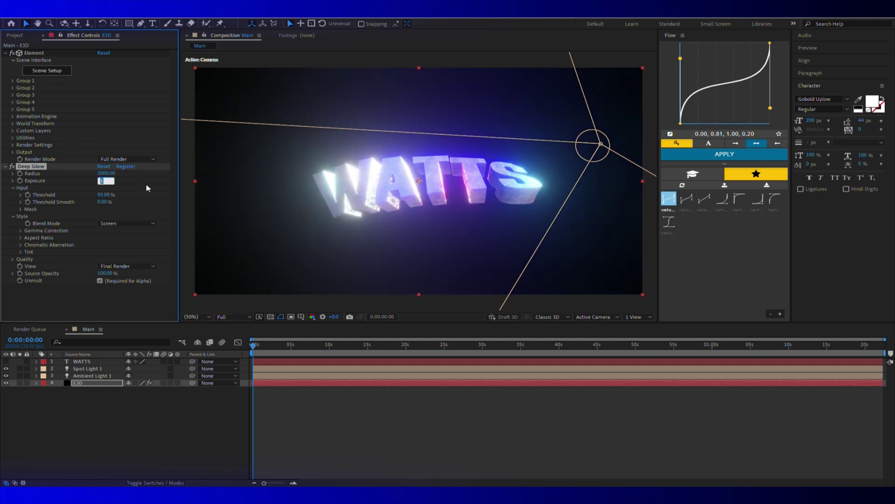
type("0.2")
key("Return")
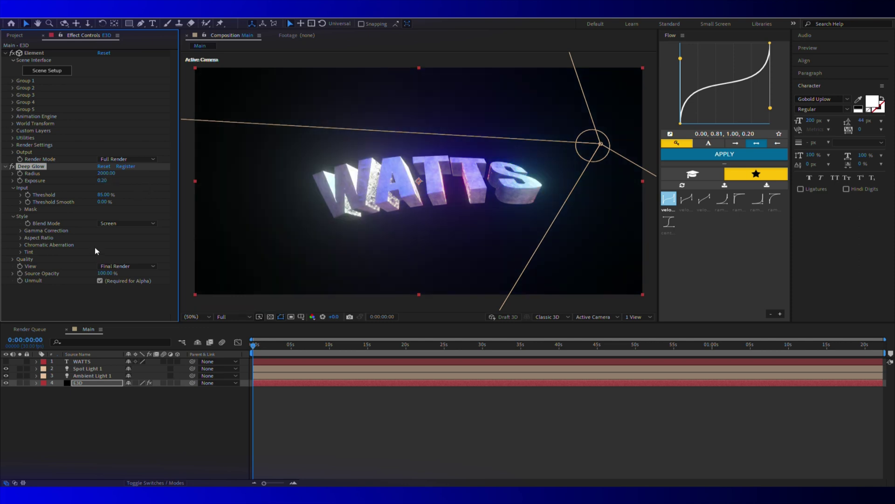
Step: Set Group 1's X Rotation to 18° and Y Rotation to -15° in the E3D layer's Particle Replicator
left_click(92, 385)
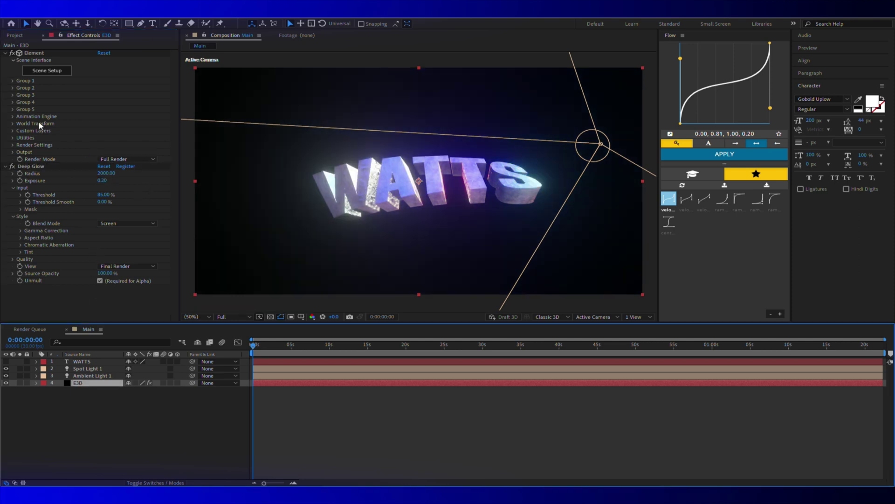
left_click(13, 81)
left_click(20, 95)
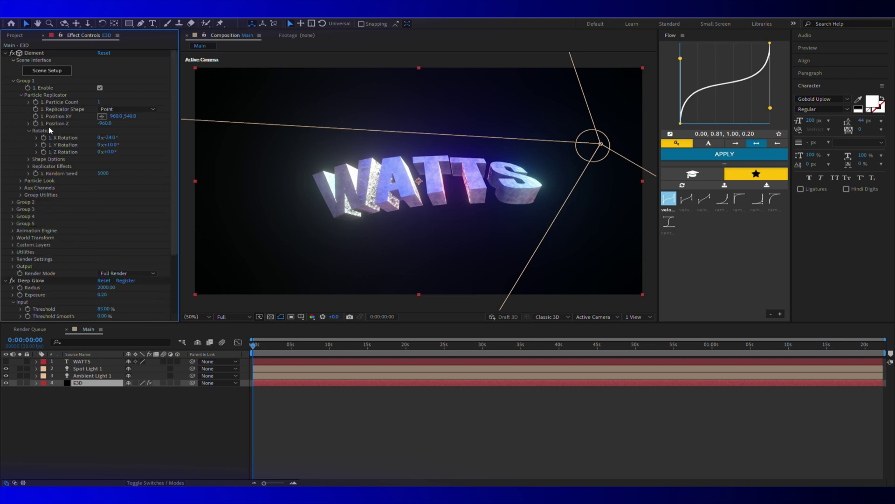
mouse_move(110, 144)
left_mouse_down()
mouse_move(101, 144)
mouse_move(110, 137)
left_mouse_up()
Step: Duplicate the E3D layer and select the lower copy
left_click(110, 383)
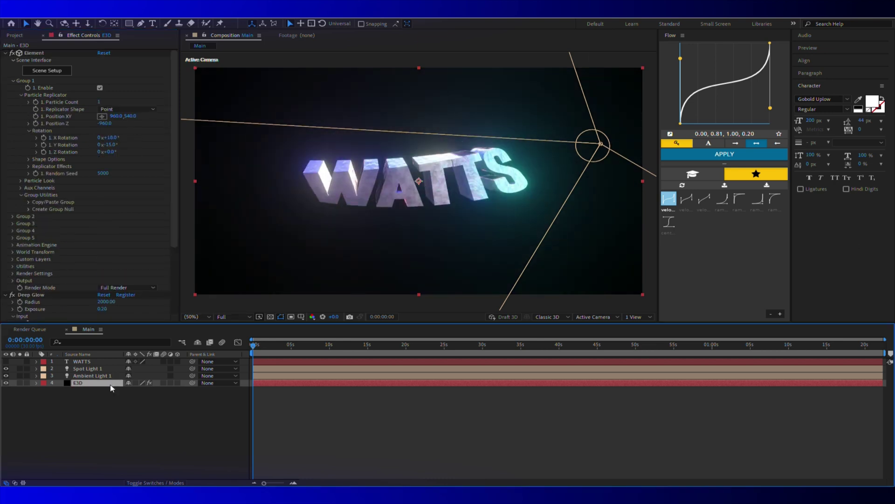
key("ctrl+d")
left_click(98, 391)
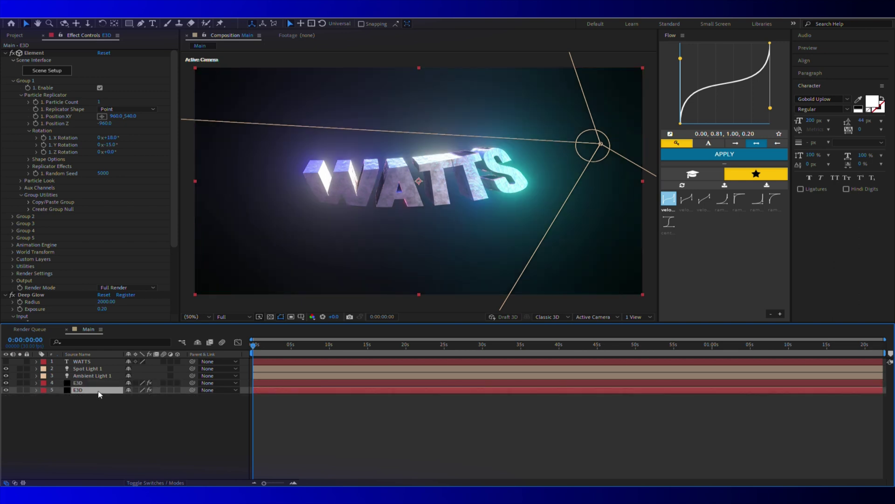
Step: Set the lower E3D layer's Deep Glow Exposure to 1 and its Threshold to 92%
scroll(68, 305, "down", 1)
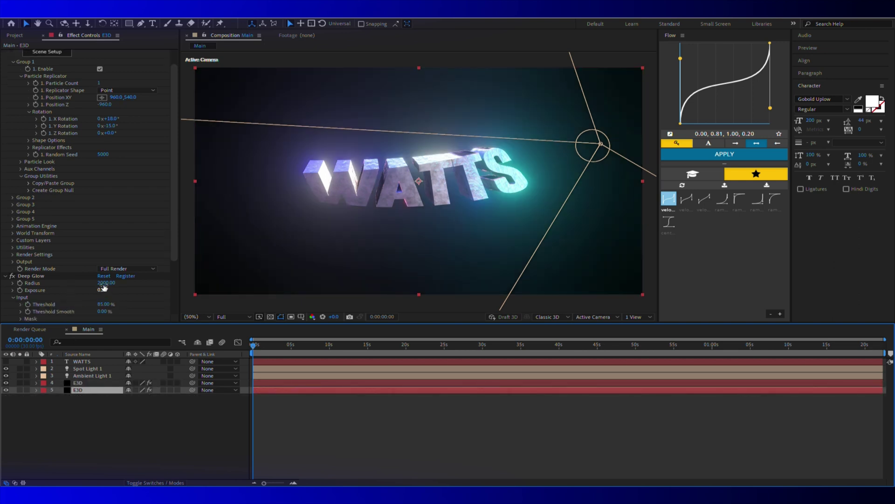
left_click(103, 284)
left_click(102, 290)
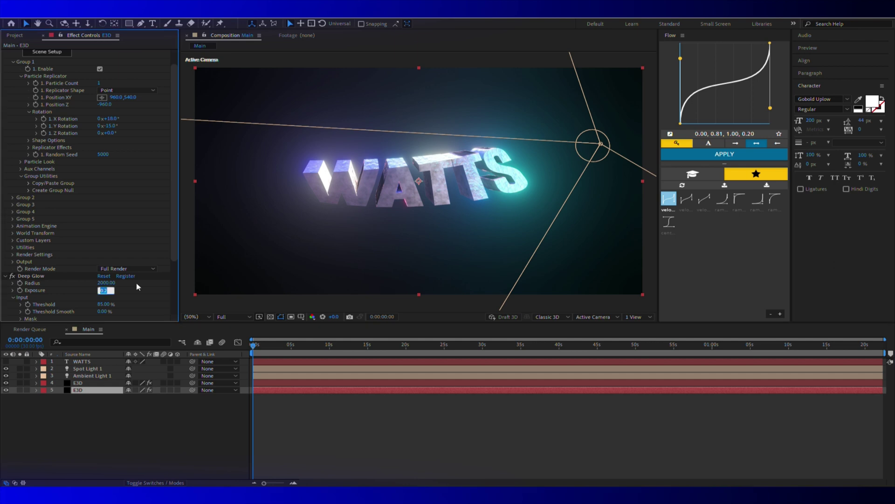
type("1")
key("Return")
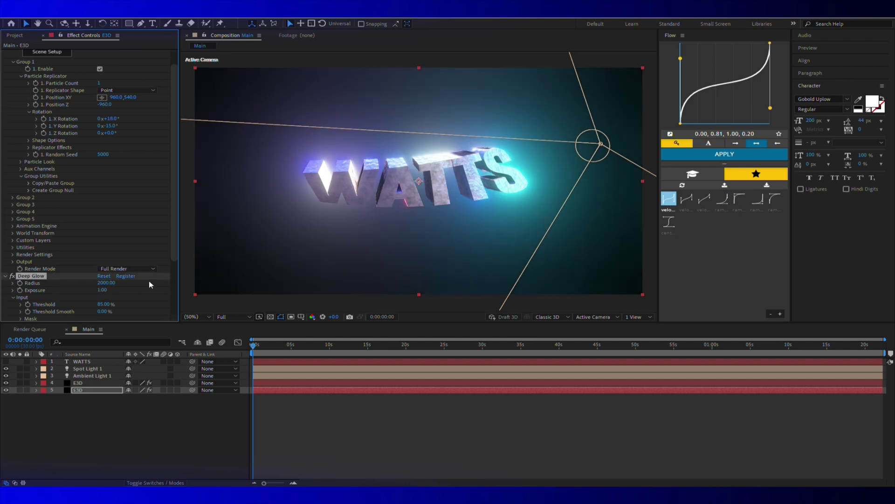
left_click_drag(107, 305, 108, 305)
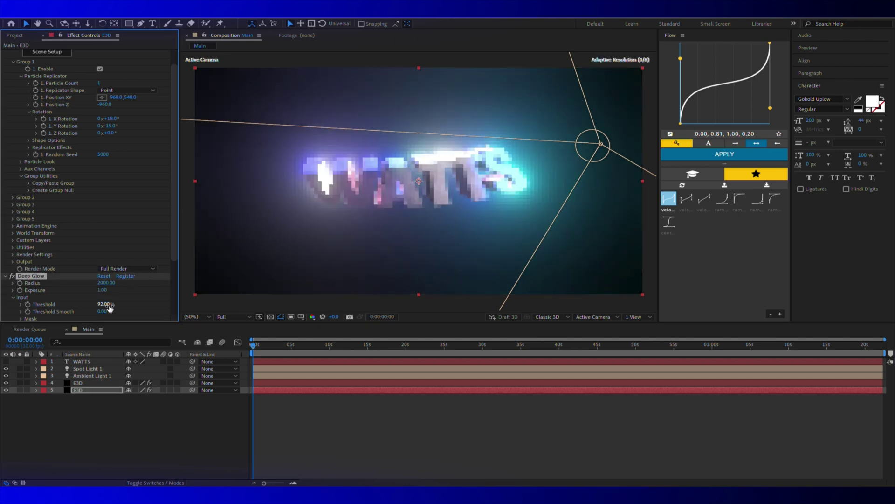
Step: Apply the Shine effect to the lower E3D layer and set its Colorize option to None
left_click(141, 388)
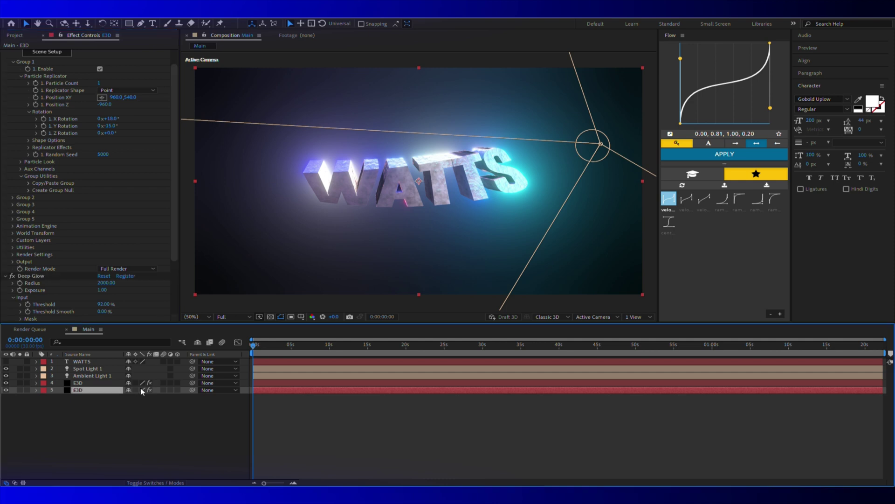
key("ctrl+space")
type("shine")
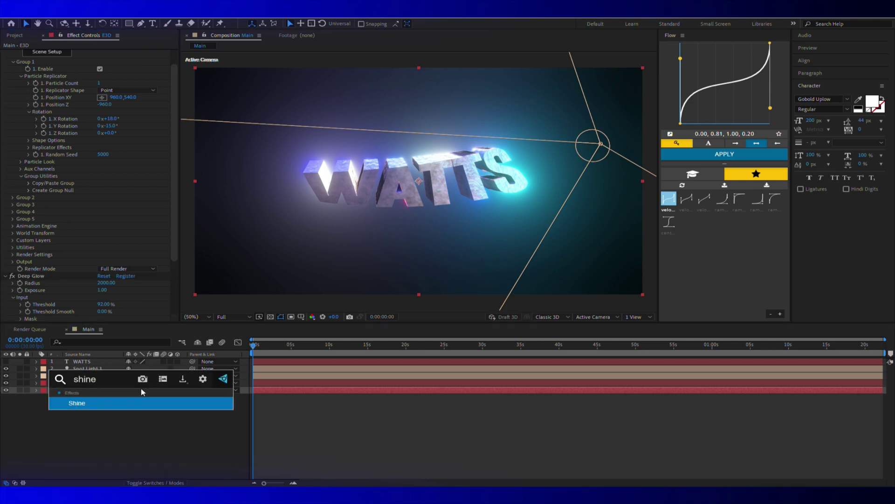
key("Return")
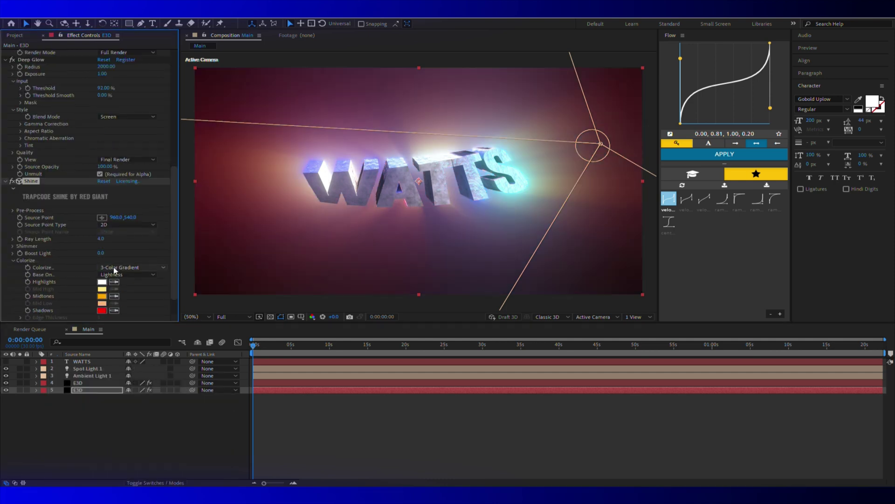
left_click(115, 268)
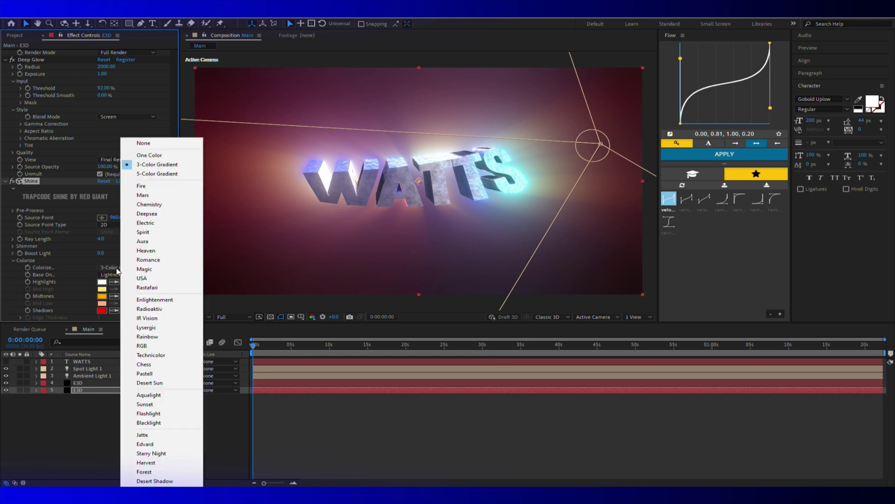
left_click(156, 144)
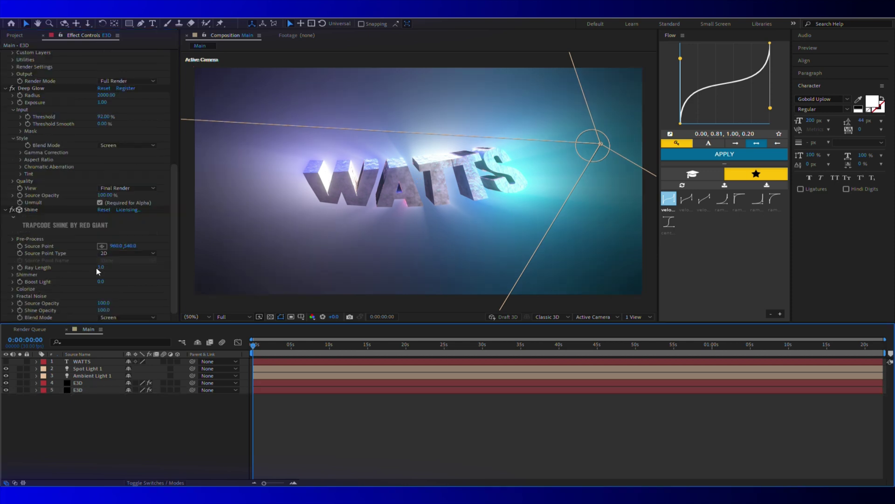
Step: Move Shine's Source Point to about 904, 502 on the text, and collapse the Shine and Deep Glow settings
left_click(102, 246)
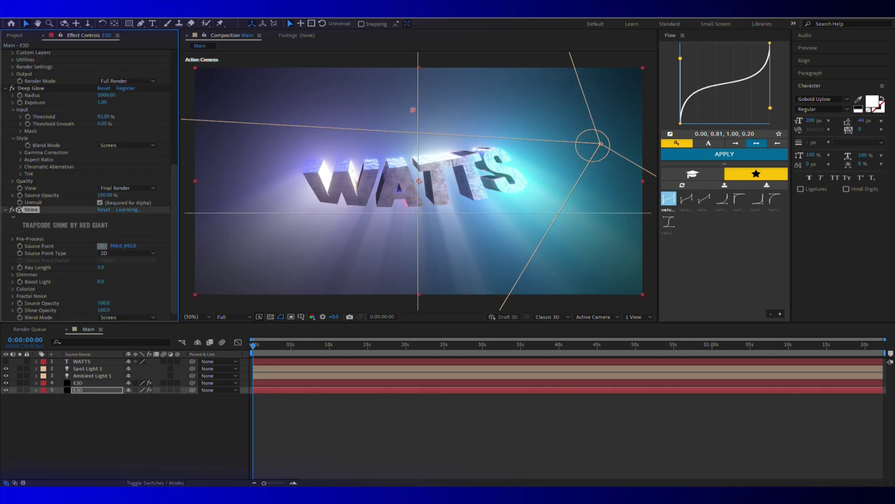
left_click(418, 213)
left_click(102, 246)
left_click(406, 173)
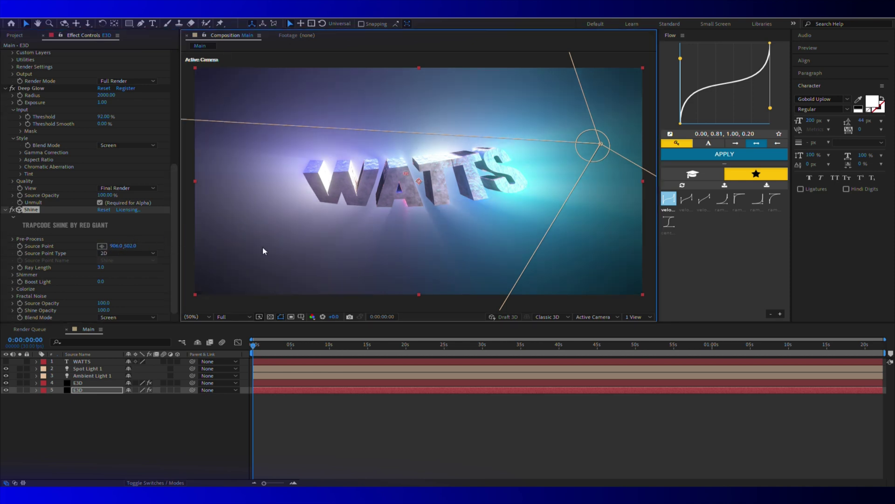
left_click(5, 210)
left_click(4, 198)
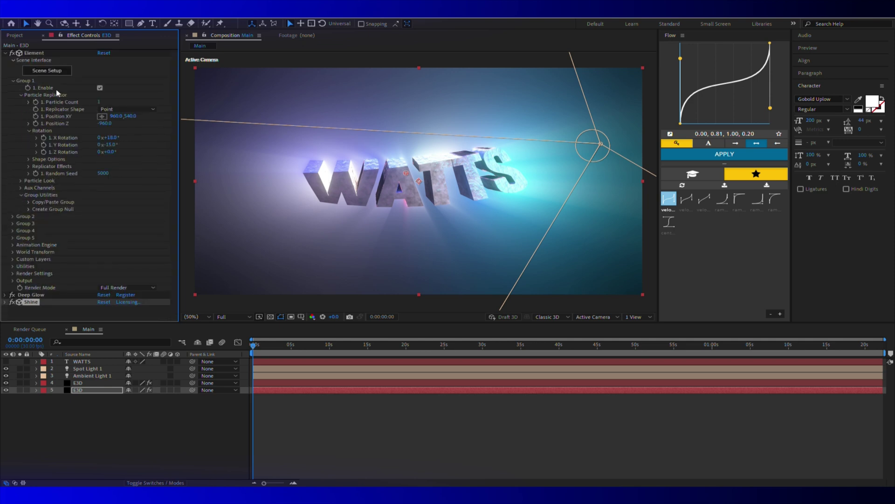
Step: Open Element's Scene Setup and review the Platinum material's texture and basic settings
left_click(54, 73)
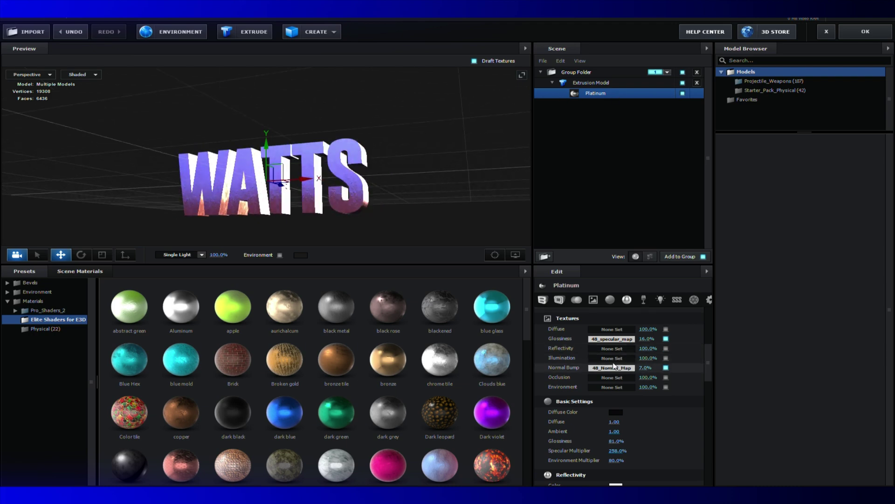
scroll(608, 413, "down", 1)
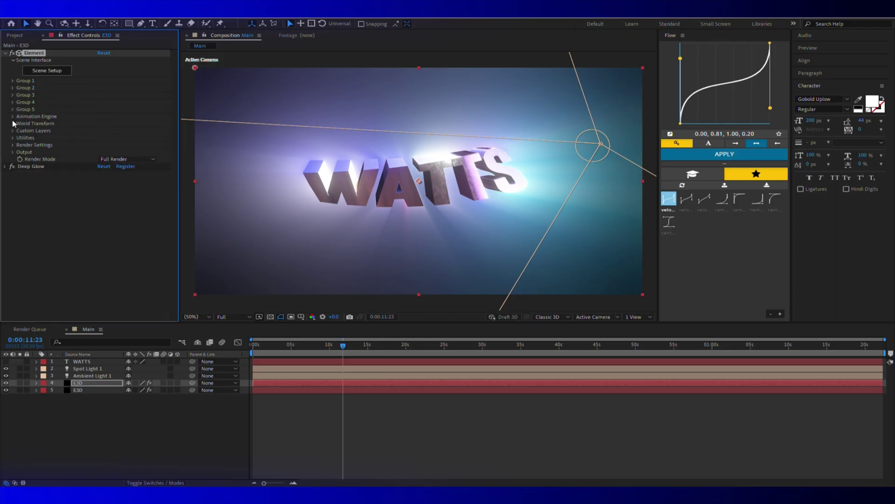
Step: Collapse Group 1's controls and enable Element's Animation Engine on the upper E3D layer
left_click(12, 117)
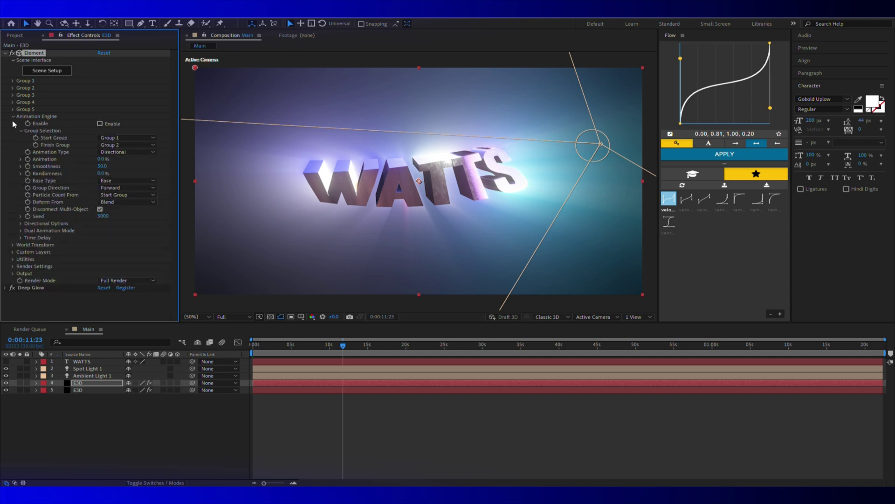
left_click(13, 117)
left_click(12, 81)
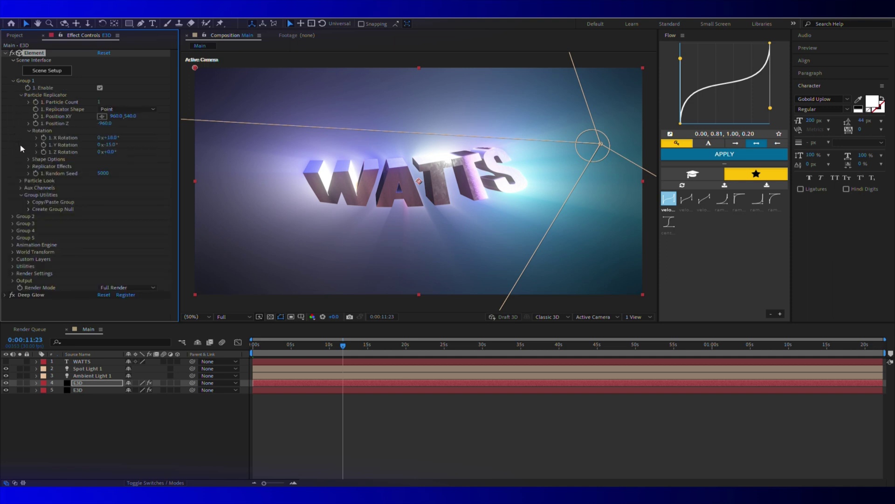
left_click(19, 181)
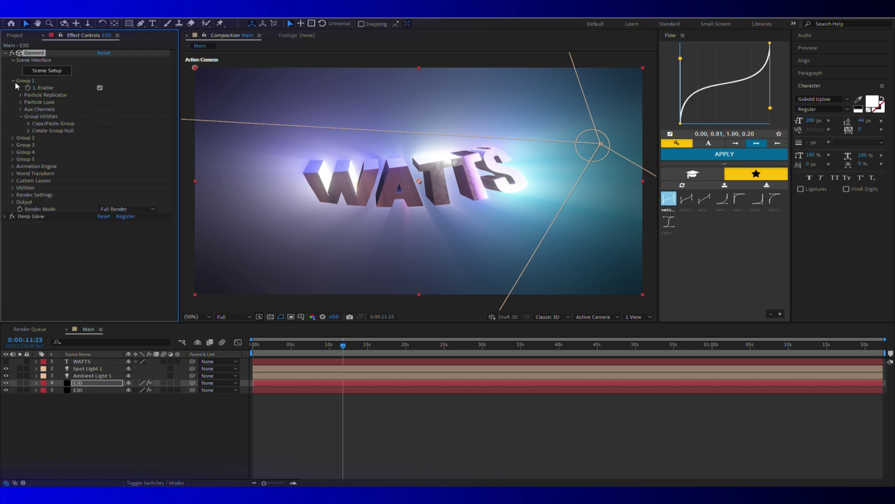
left_click(13, 81)
left_click(13, 116)
left_click(66, 382)
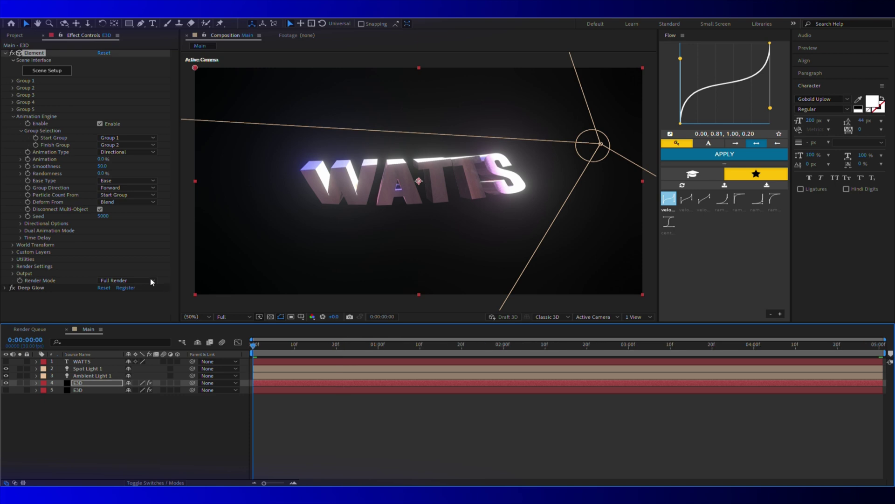
Step: Test the Directional animation at 38% and change the Animation Type to Radial
left_click_drag(100, 159, 124, 160)
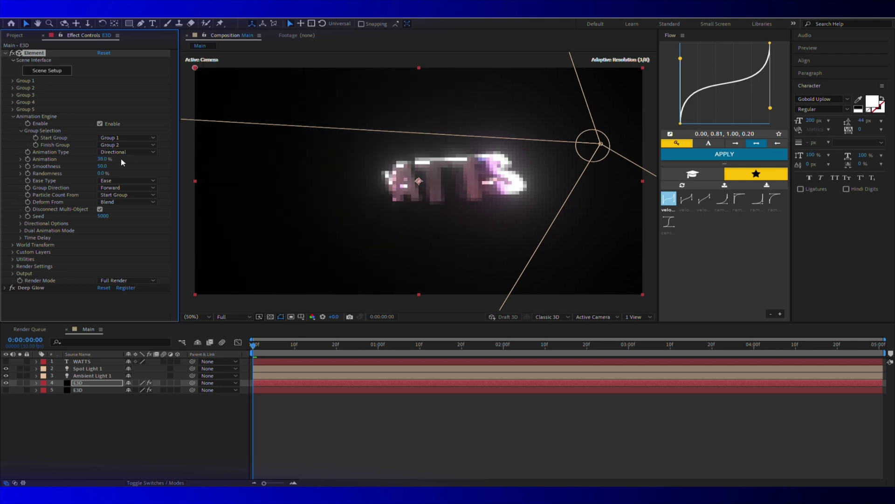
left_click(114, 153)
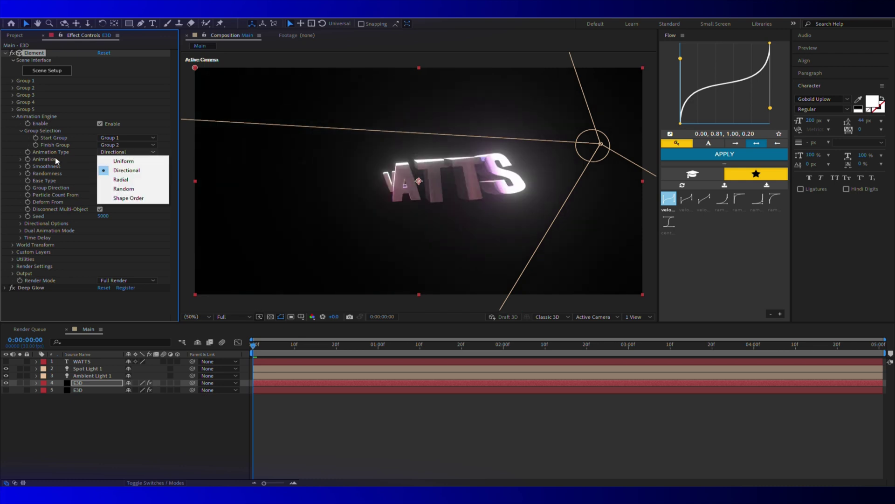
left_click(114, 154)
left_click(113, 153)
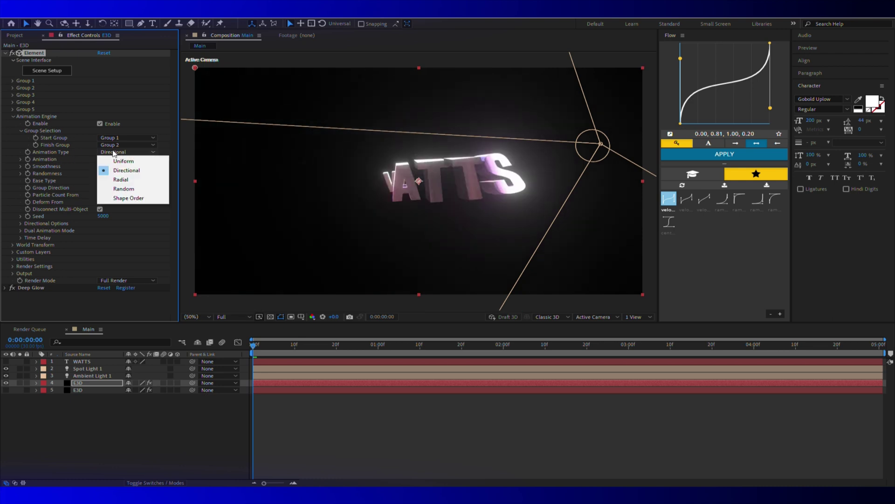
left_click(118, 181)
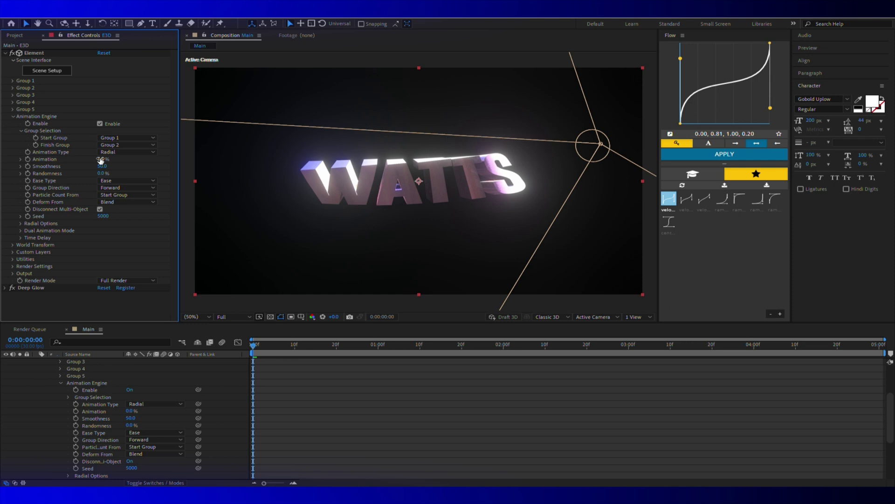
Step: Keyframe the Animation Engine's Animation value from 100% at the first frame to 0% at 2 seconds
left_click_drag(100, 160, 131, 154)
left_click(27, 160)
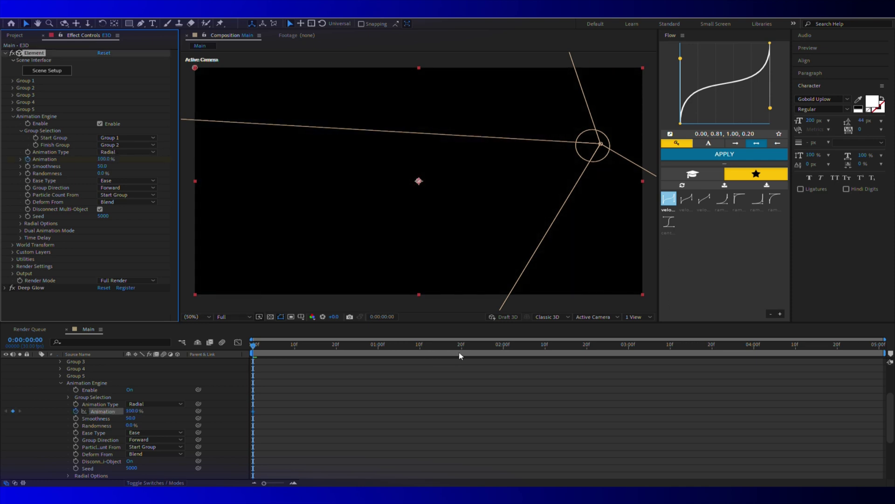
left_click_drag(461, 354, 503, 340)
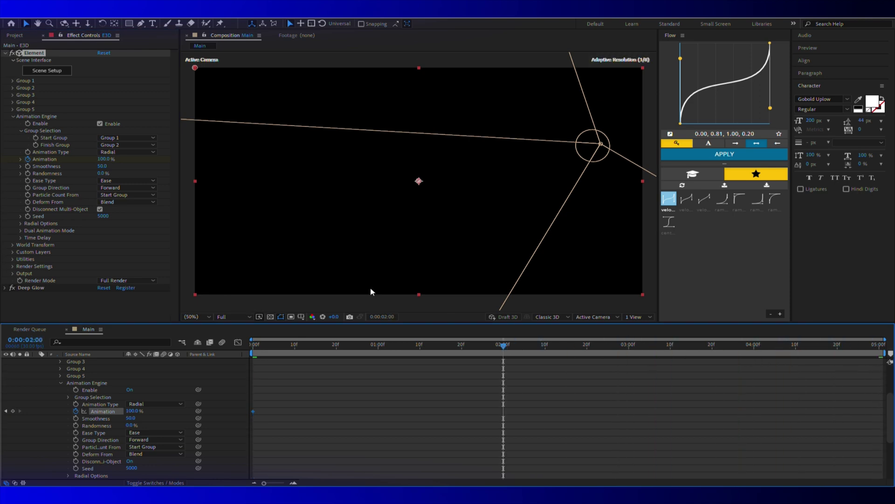
left_click_drag(105, 161, 30, 235)
Step: Ease both Animation keyframes, stretch the last keyframe's curve handle back almost to the first keyframe, and preview the reveal
left_click(292, 373)
key("u")
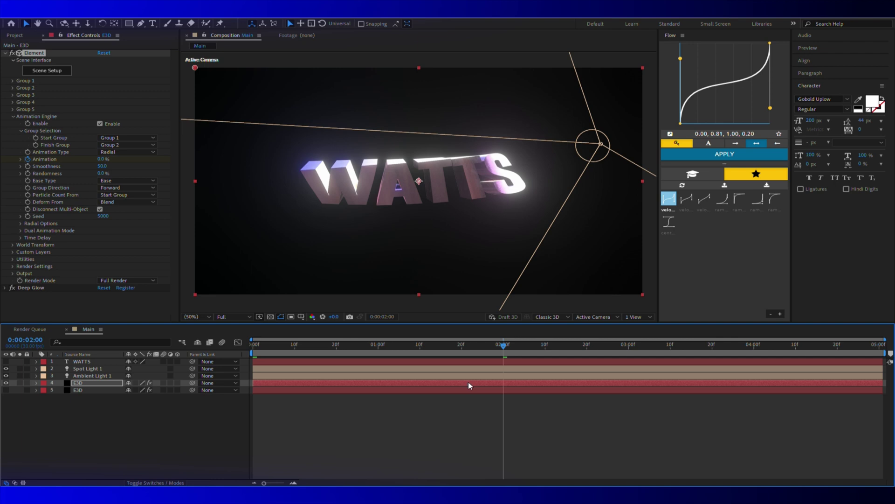
key("u")
left_click_drag(551, 394, 245, 401)
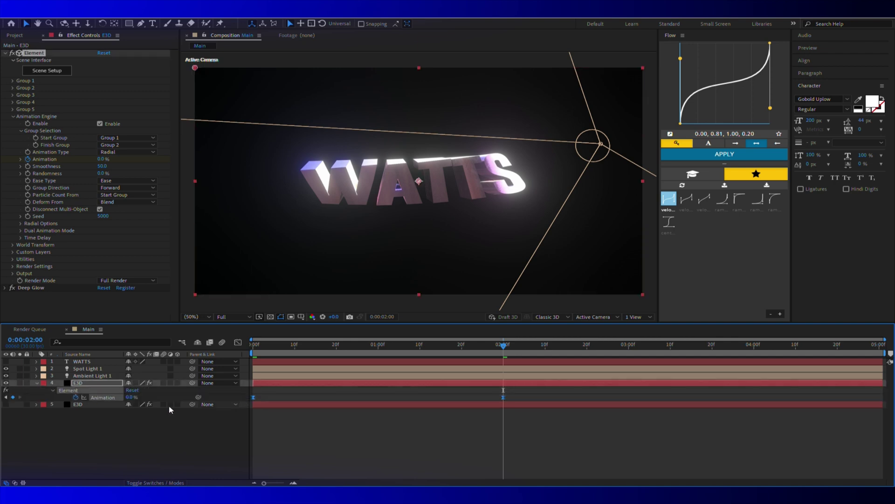
left_click(238, 343)
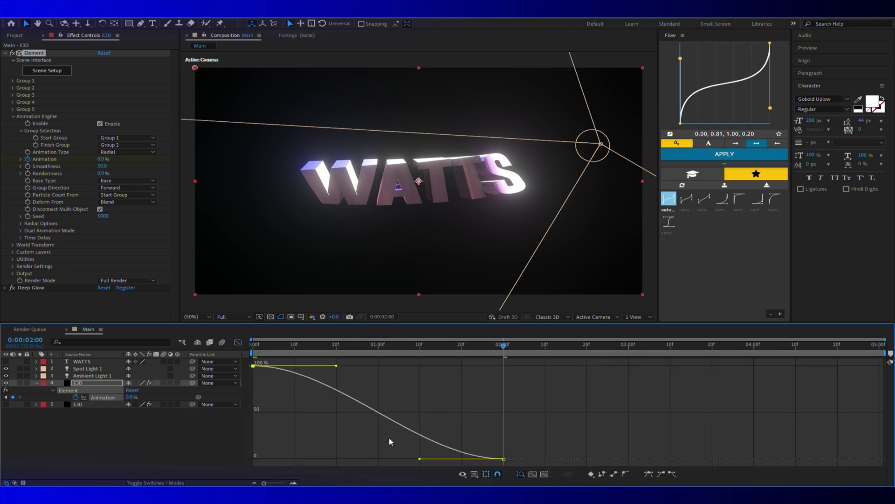
left_click_drag(422, 460, 258, 460)
key("shift+F3")
key("Home")
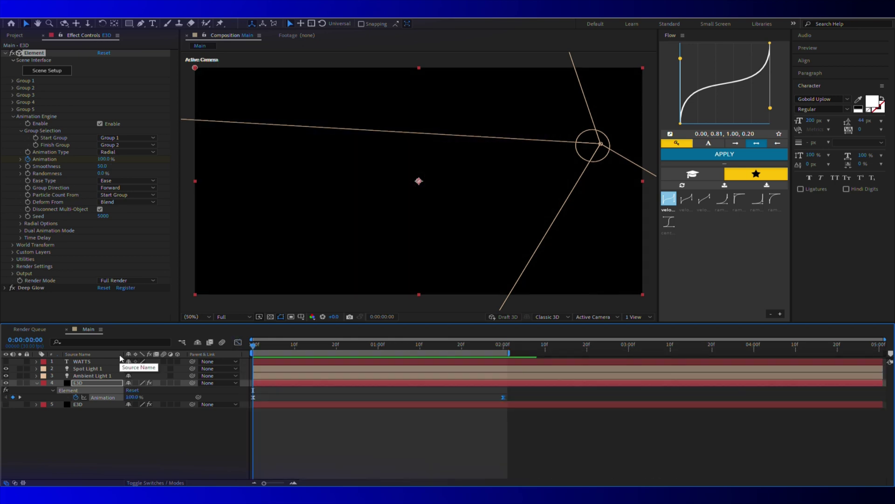
key("space")
Step: Make the lower E3D layer visible and open the upper E3D layer's effect controls
left_click(93, 404)
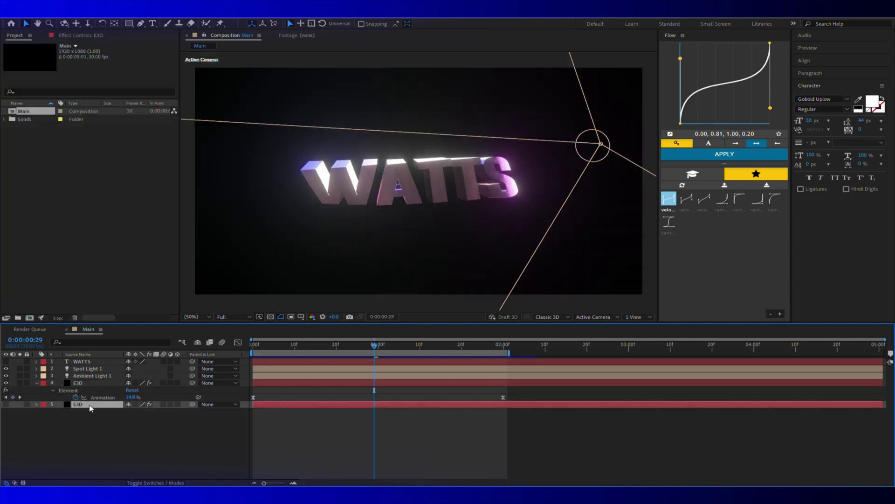
left_click(6, 404)
left_click(79, 383)
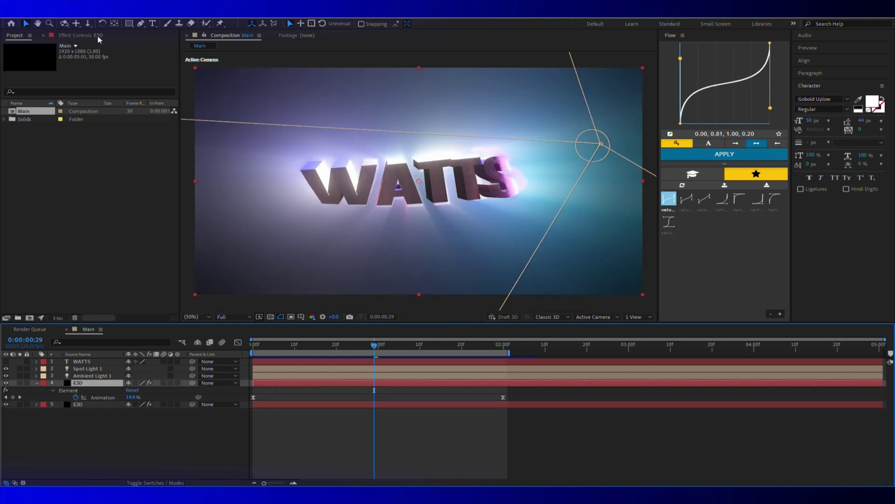
left_click(98, 36)
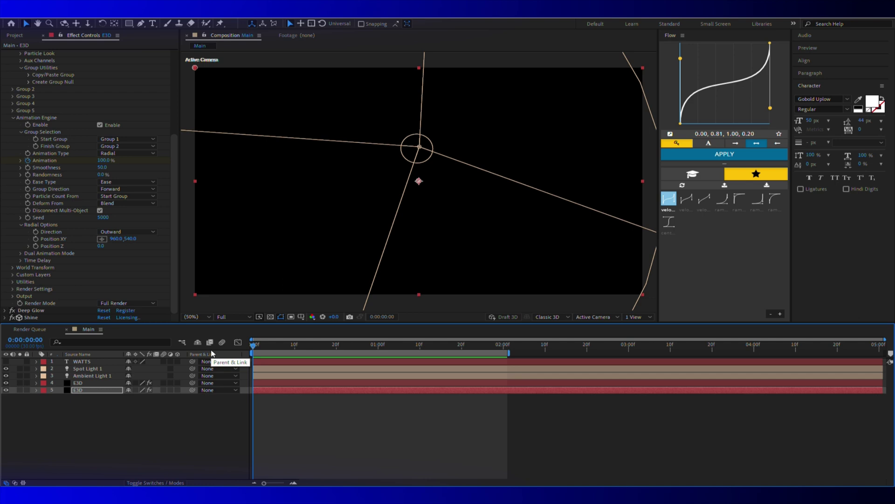
Step: Preview the text reveal and enable motion blur for the upper E3D layer
key("space")
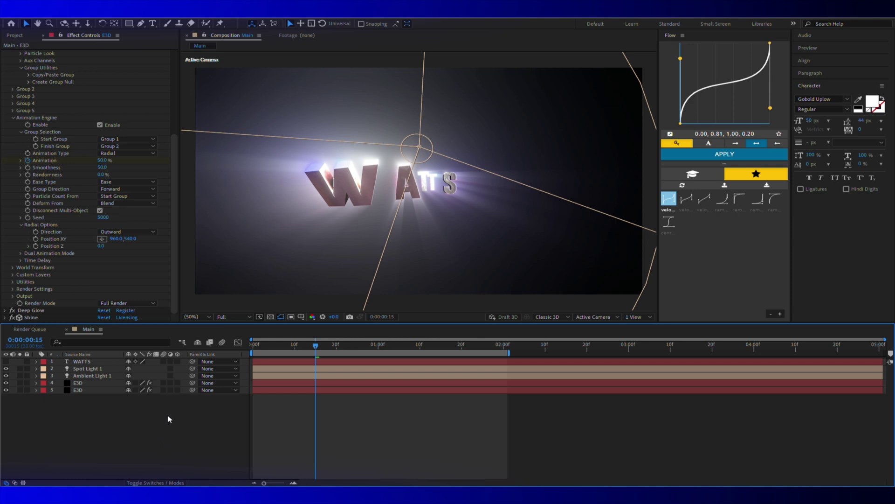
left_click(163, 382)
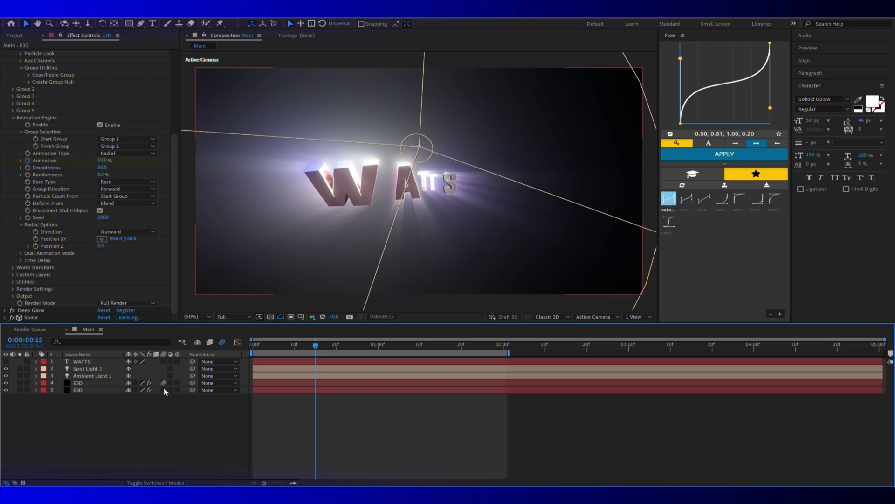